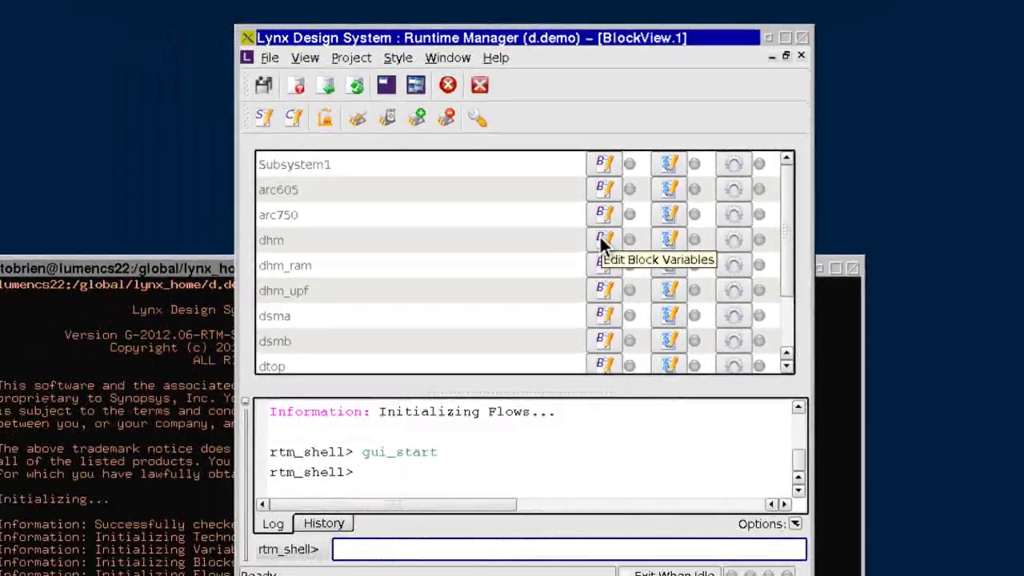
- Open the block variables of dhm and view the variables of the ram_arma9 and stdcell_cg_hvt libraries
{"action": "left_click", "coordinate": [602, 308]}
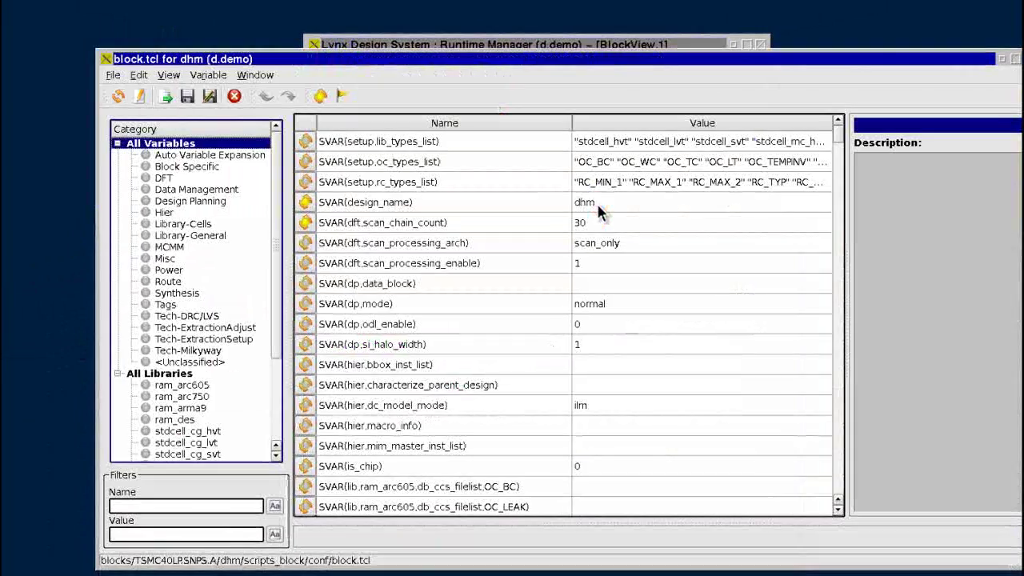
{"action": "left_click_drag", "start_coordinate": [612, 60], "coordinate": [536, 24]}
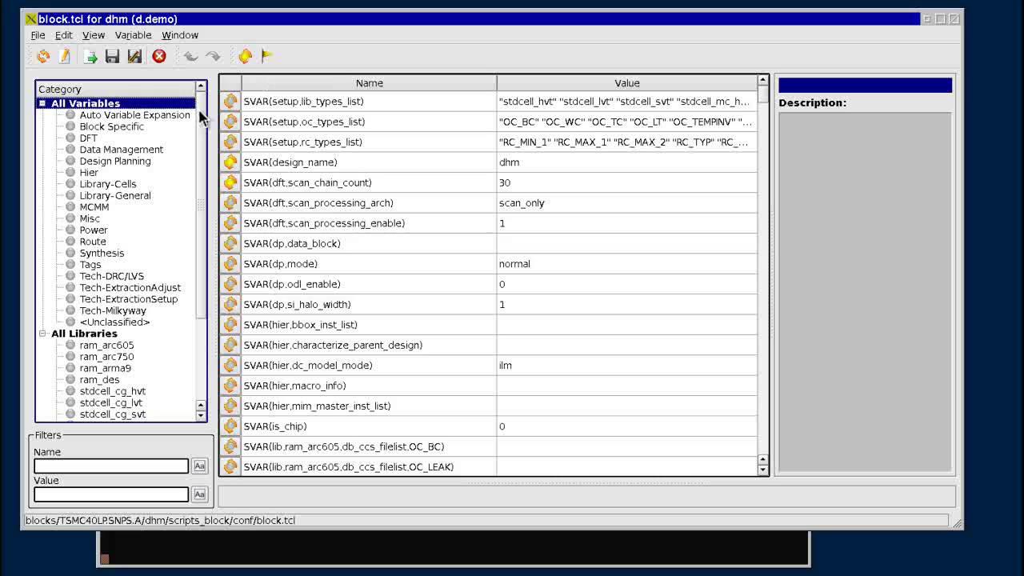
{"action": "scroll", "coordinate": [201, 126], "scroll_direction": "down", "scroll_amount": 2}
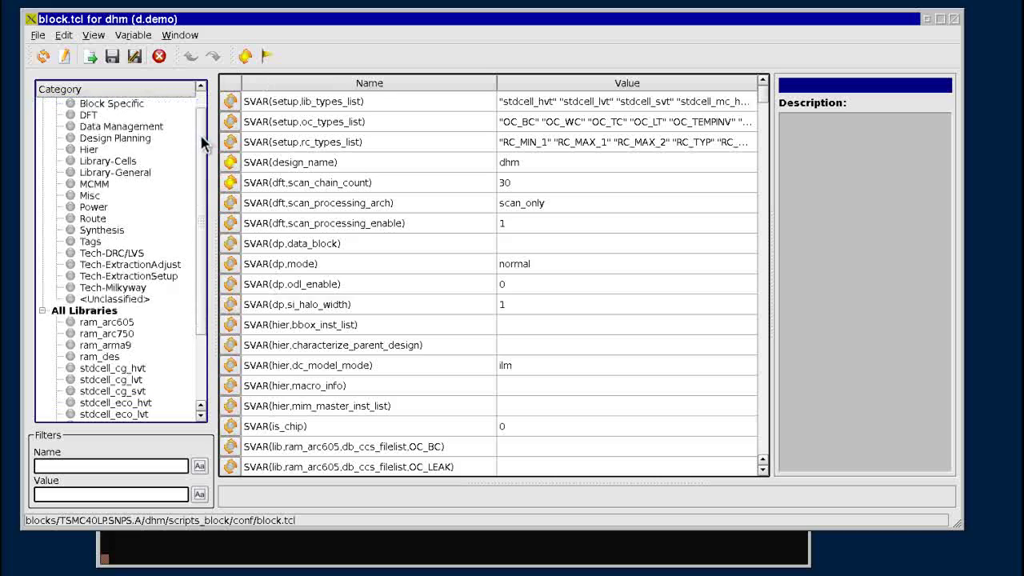
{"action": "scroll", "coordinate": [201, 144], "scroll_direction": "down", "scroll_amount": 4}
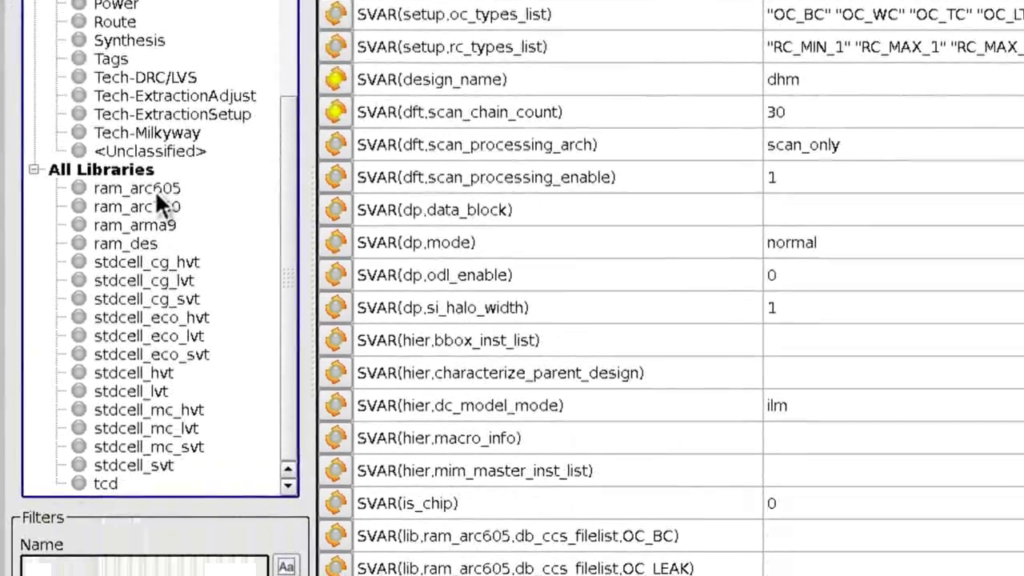
{"action": "left_click", "coordinate": [148, 225]}
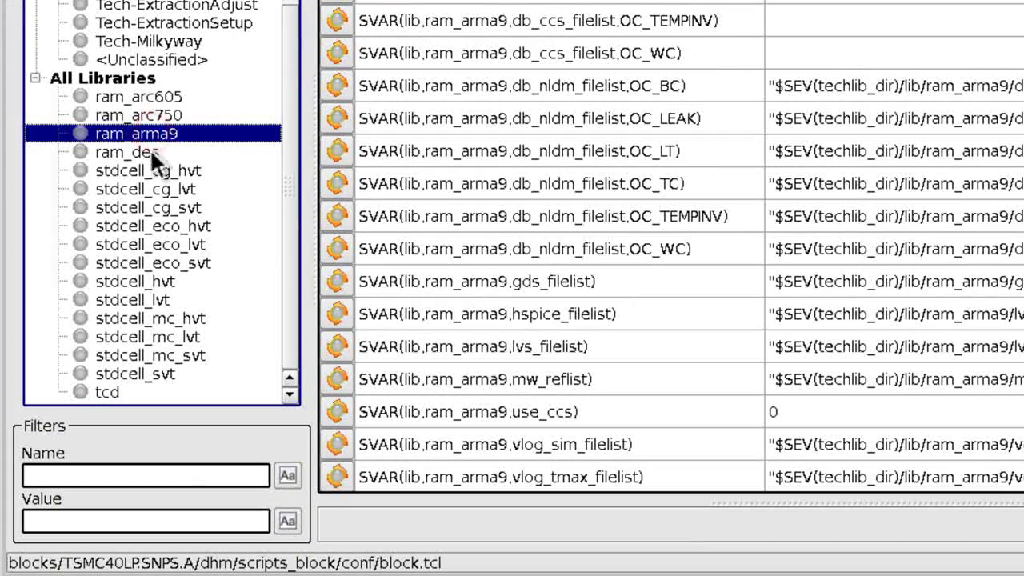
{"action": "left_click", "coordinate": [152, 175]}
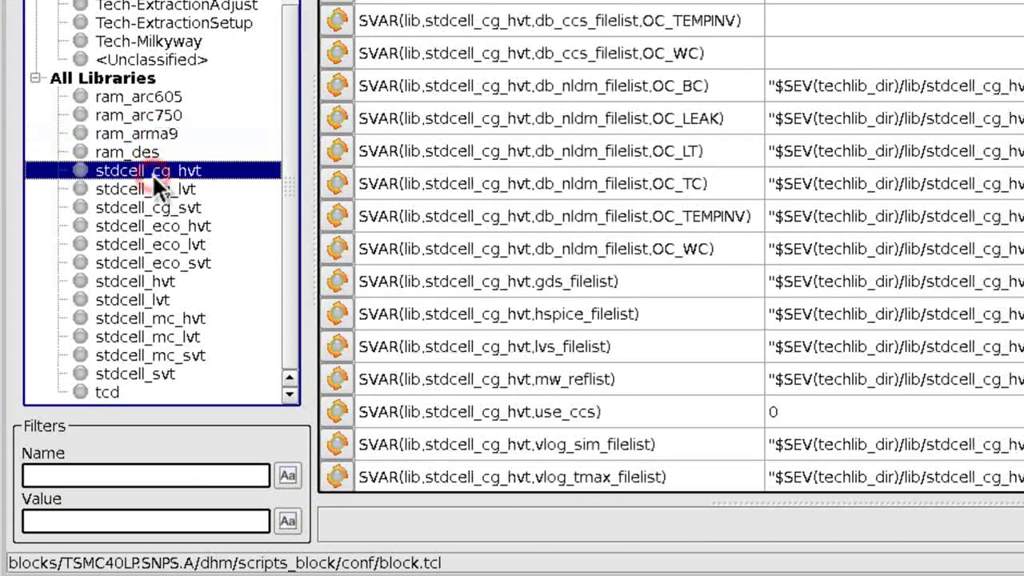
- Review all variables, Design Planning and Library-General, and display the Library-Cells category
{"action": "left_click", "coordinate": [293, 20]}
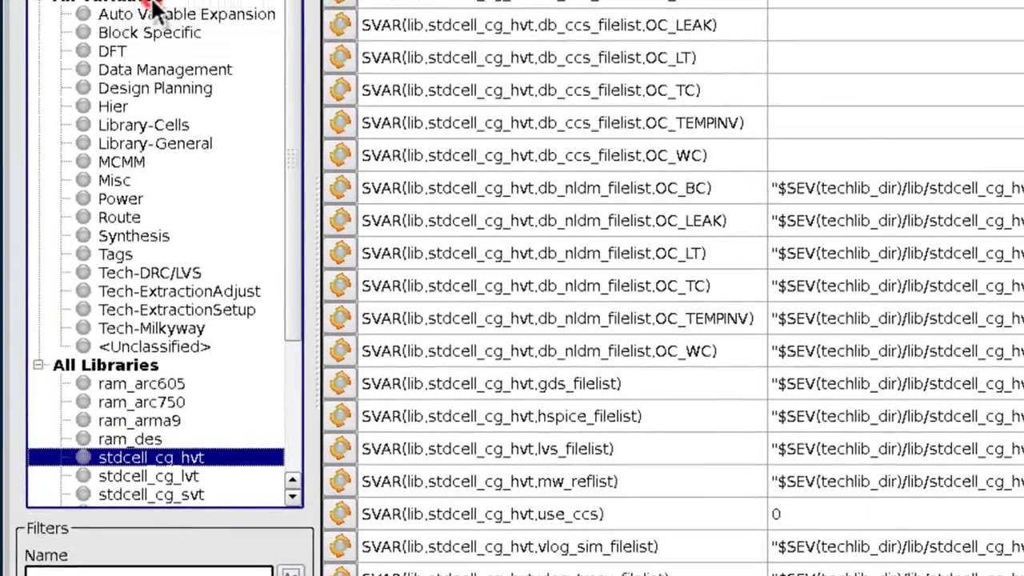
{"action": "left_click", "coordinate": [131, 64]}
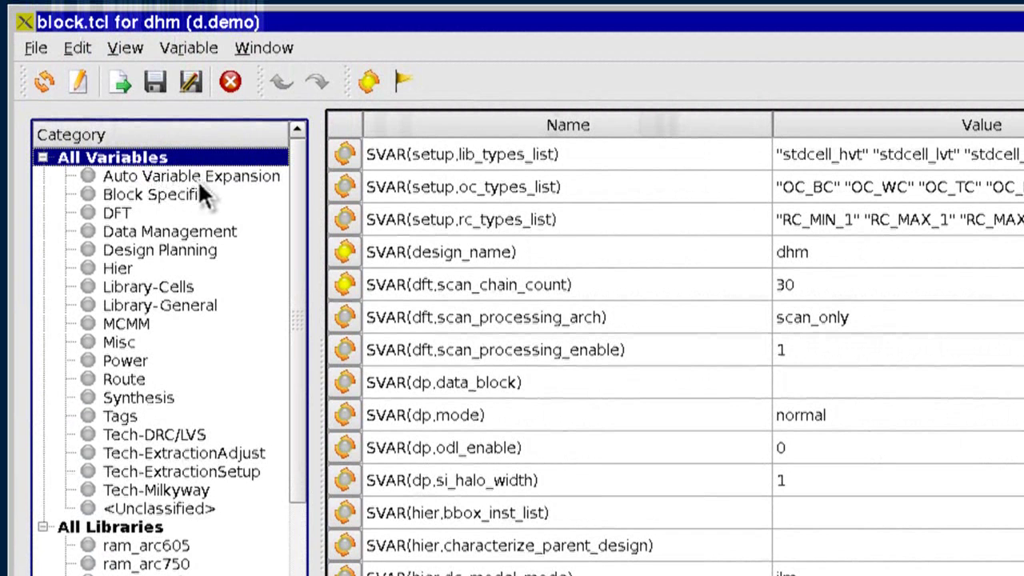
{"action": "left_click", "coordinate": [128, 248]}
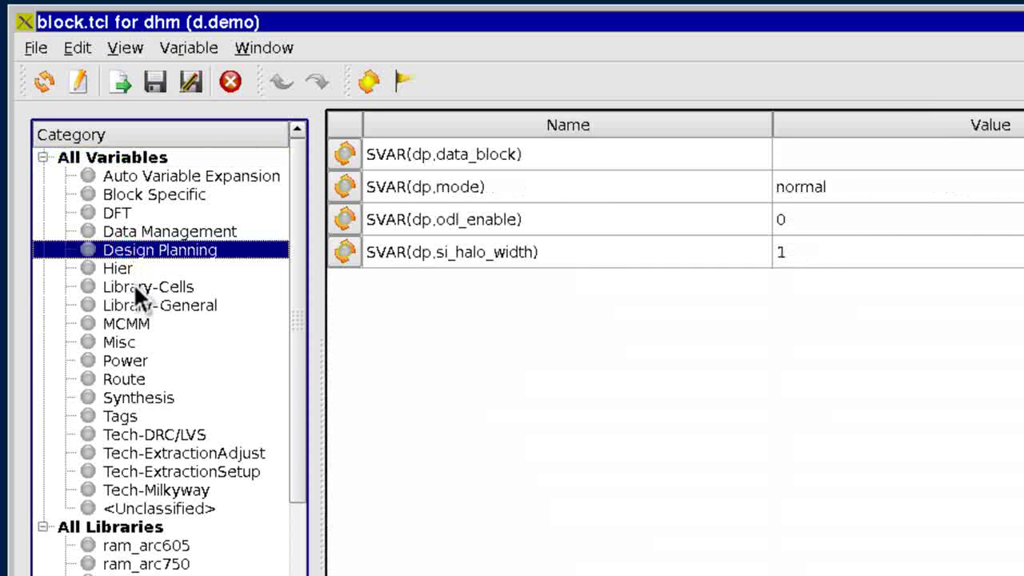
{"action": "left_click", "coordinate": [133, 287]}
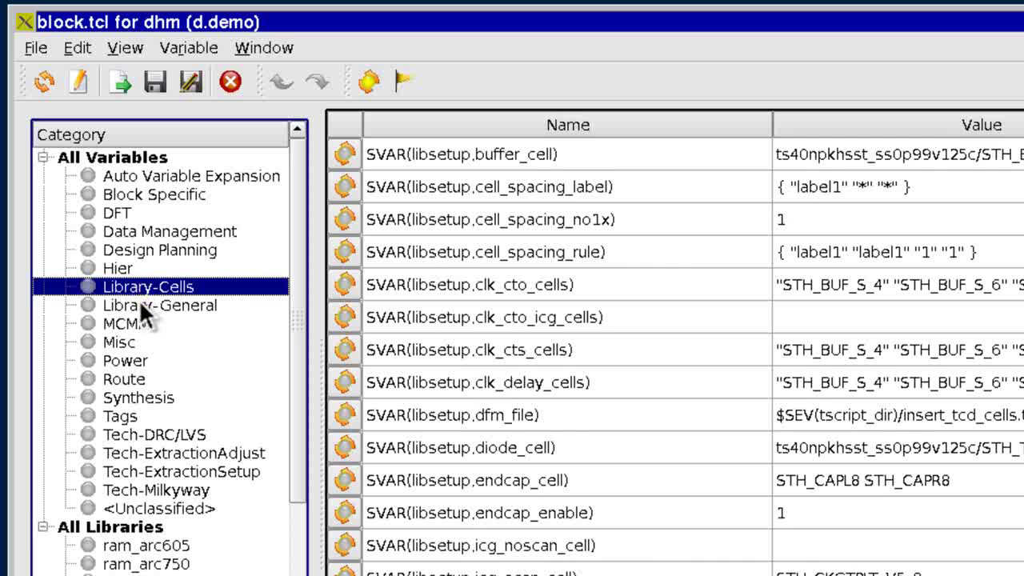
{"action": "left_click", "coordinate": [139, 304]}
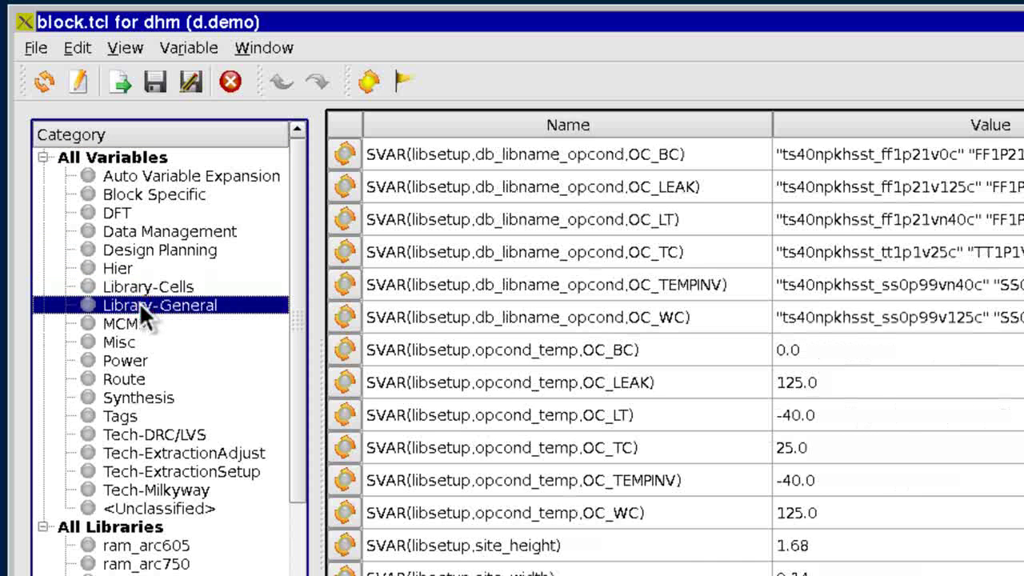
{"action": "left_click", "coordinate": [139, 288]}
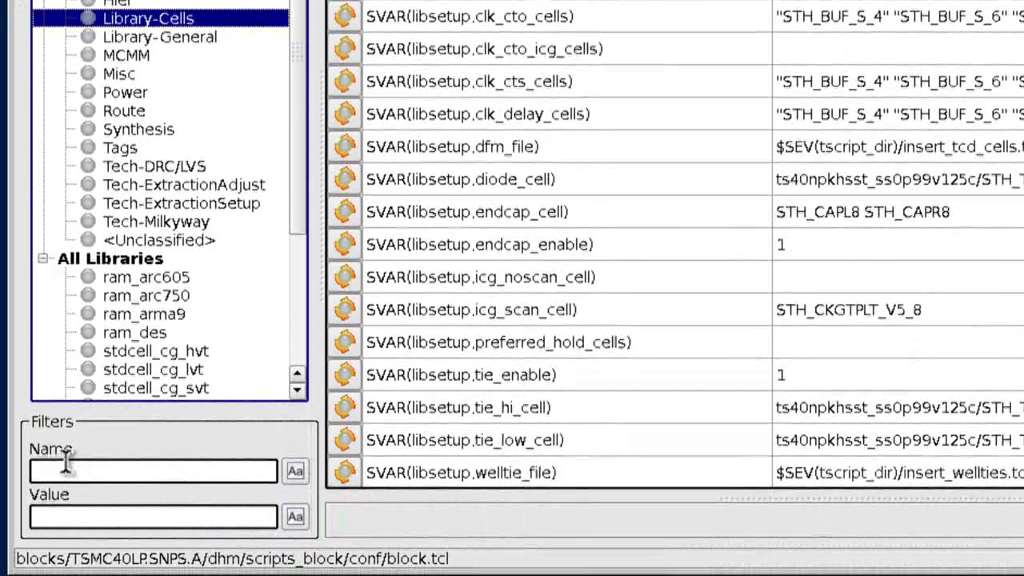
- Filter the Library-Cells variables by the name clk and view the description of the clk_cts_cells variable
{"action": "left_click", "coordinate": [64, 470]}
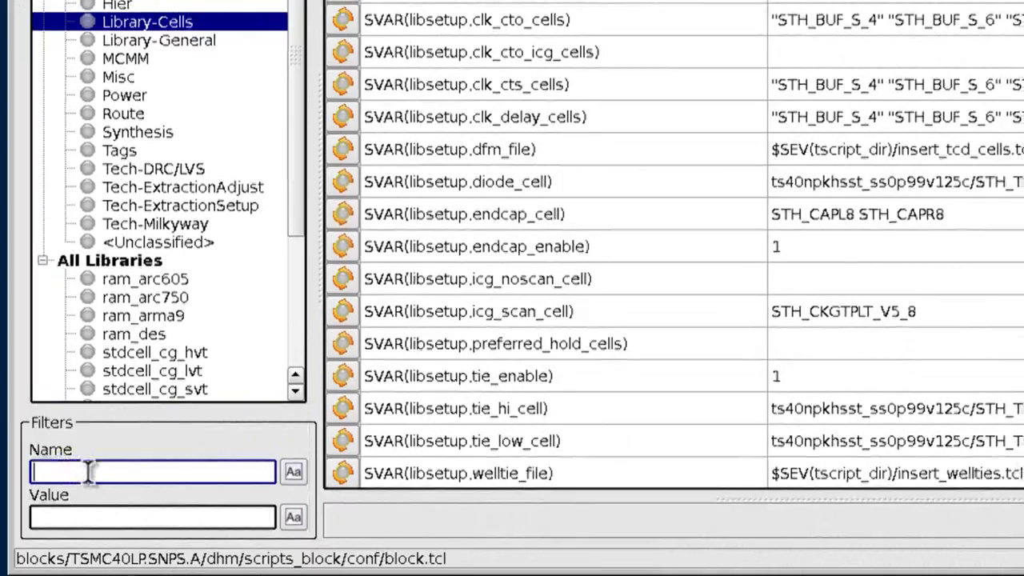
{"action": "type", "text": "clk"}
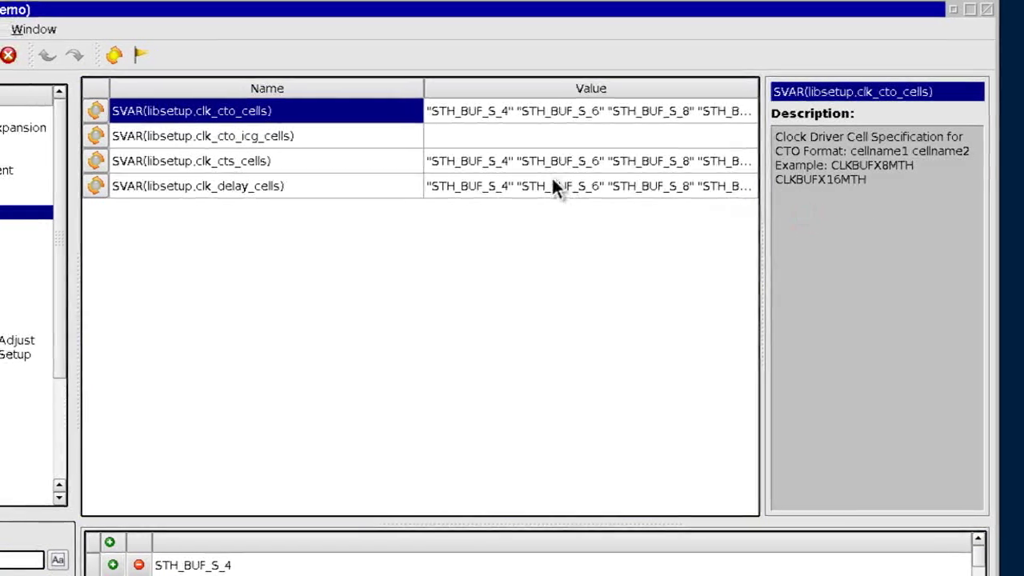
{"action": "left_click", "coordinate": [560, 161]}
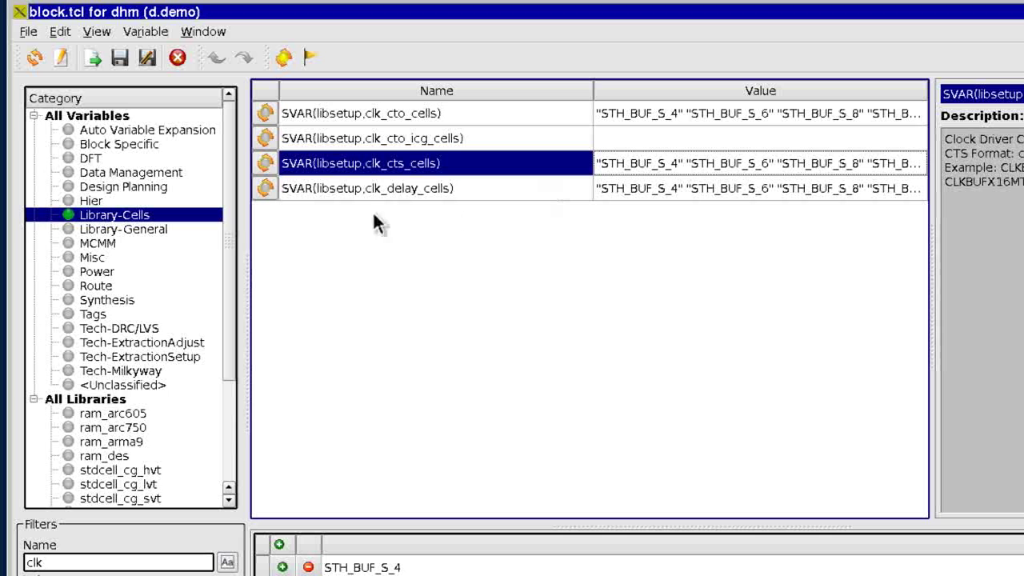
{"action": "left_click", "coordinate": [152, 31]}
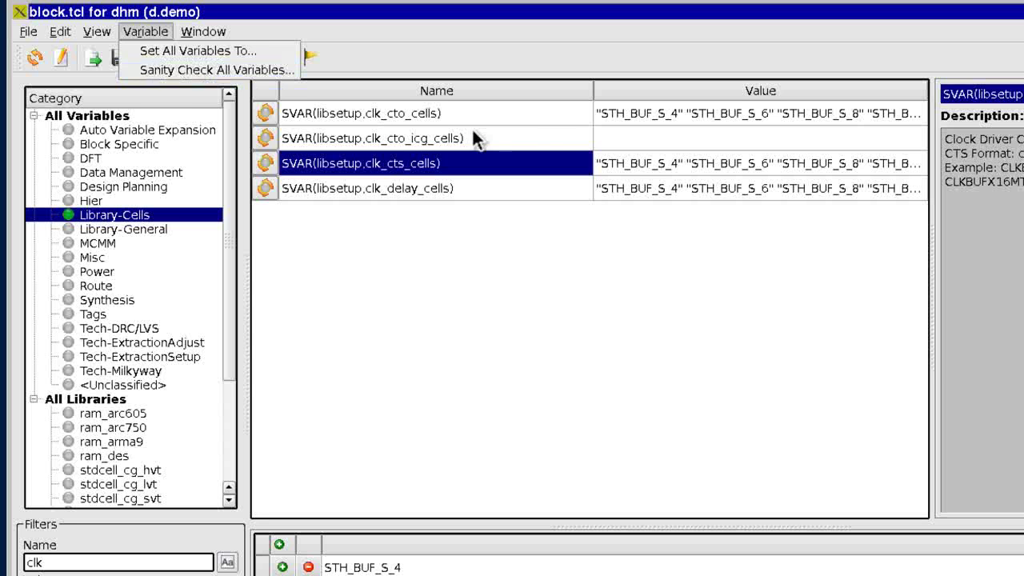
{"action": "left_click", "coordinate": [605, 133]}
- Add the entry STH_BUF_S_4 to the clk_cto_icg_cells variable and dismiss the dhm variable editor
{"action": "left_click", "coordinate": [509, 140]}
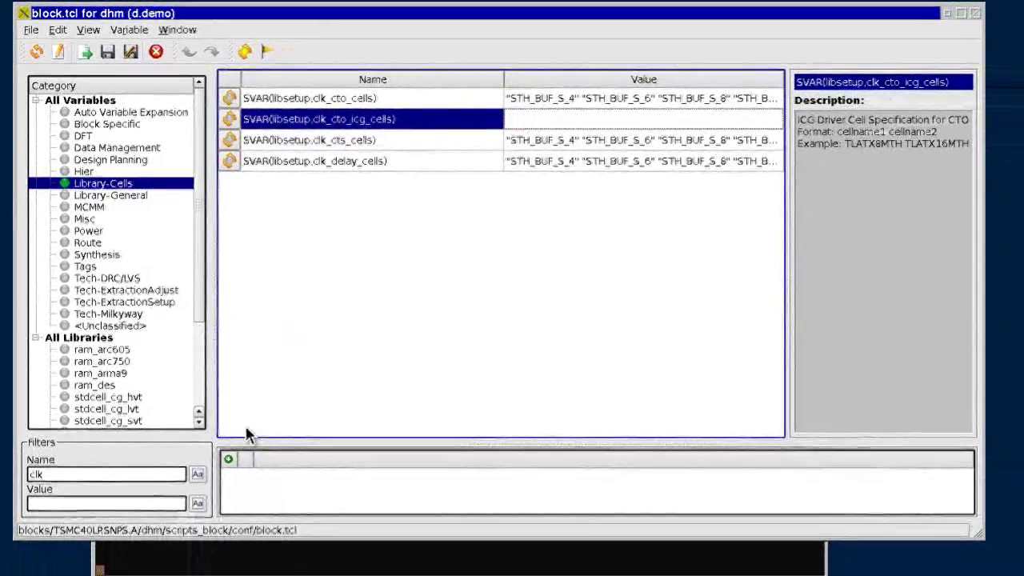
{"action": "left_click", "coordinate": [230, 457]}
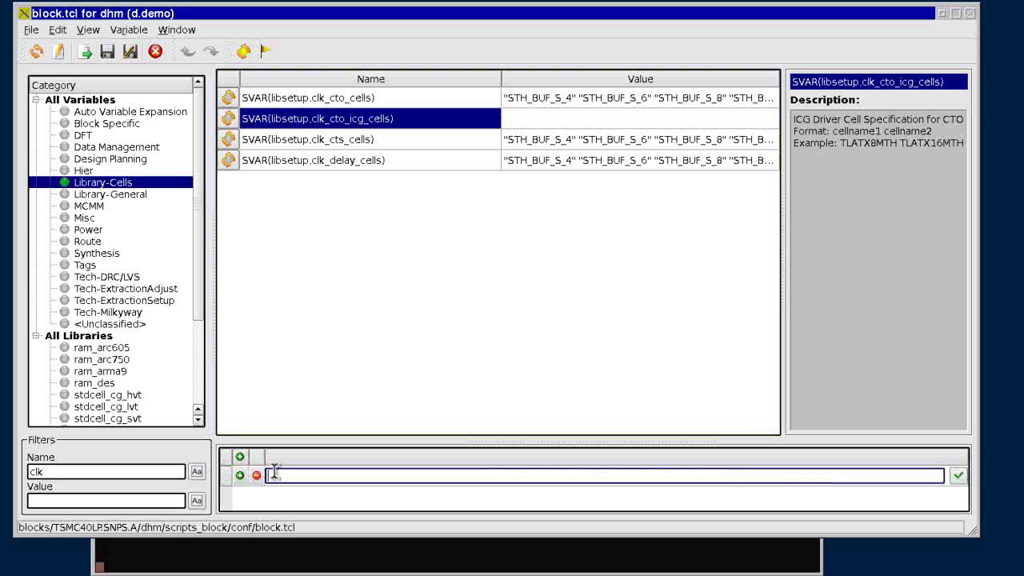
{"action": "type", "text": "sTH_"}
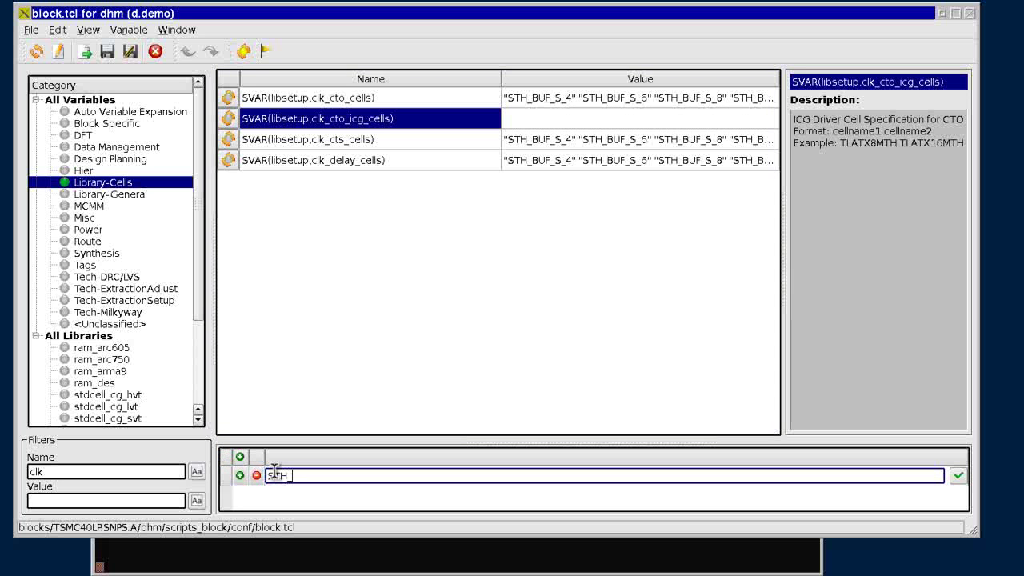
{"action": "type", "text": "BUF_S_4"}
{"action": "key", "text": "Return"}
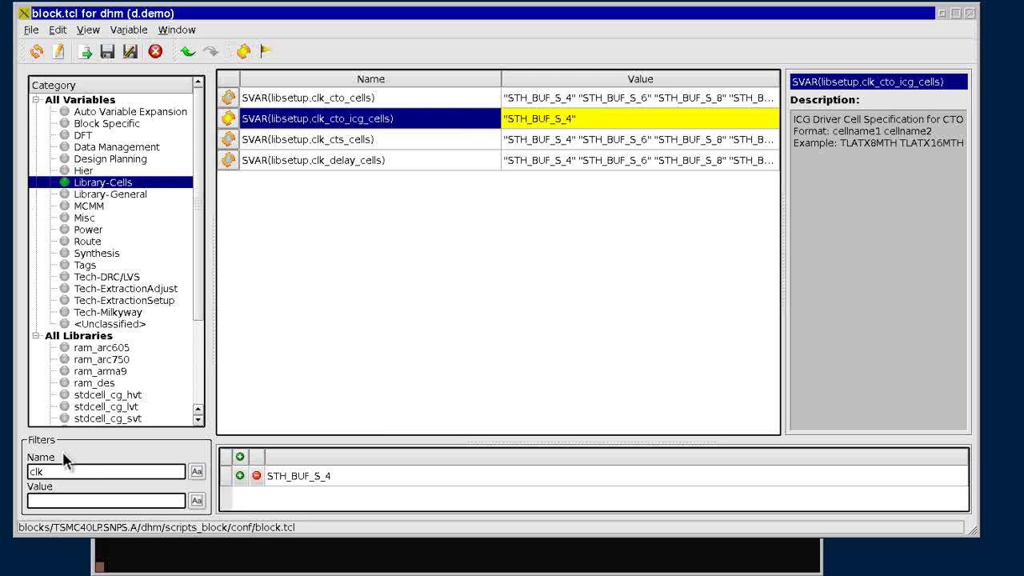
{"action": "left_click", "coordinate": [969, 14]}
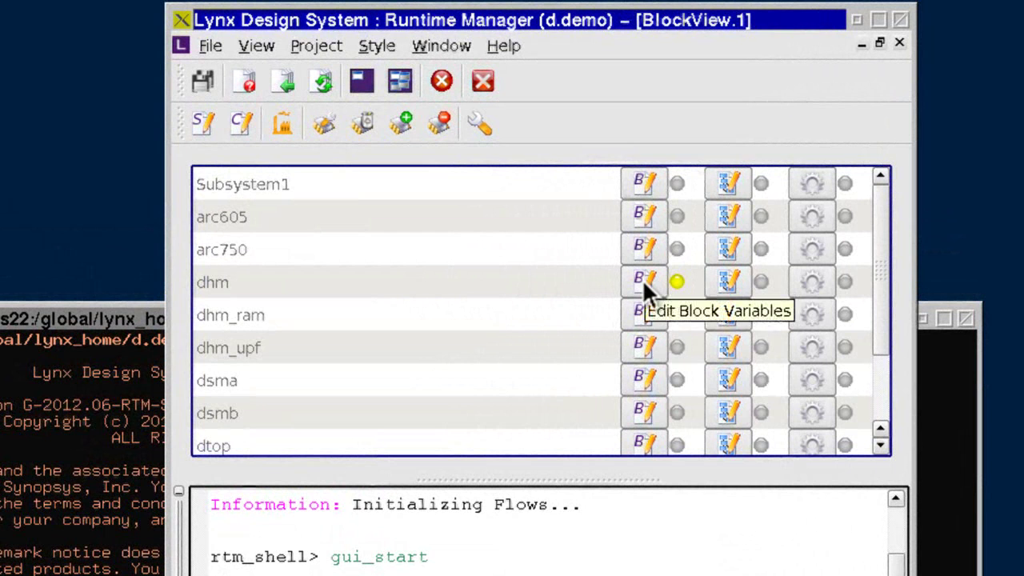
- Open the flow of the dhm block and descend into its sf_syn subflow
{"action": "left_click", "coordinate": [728, 278]}
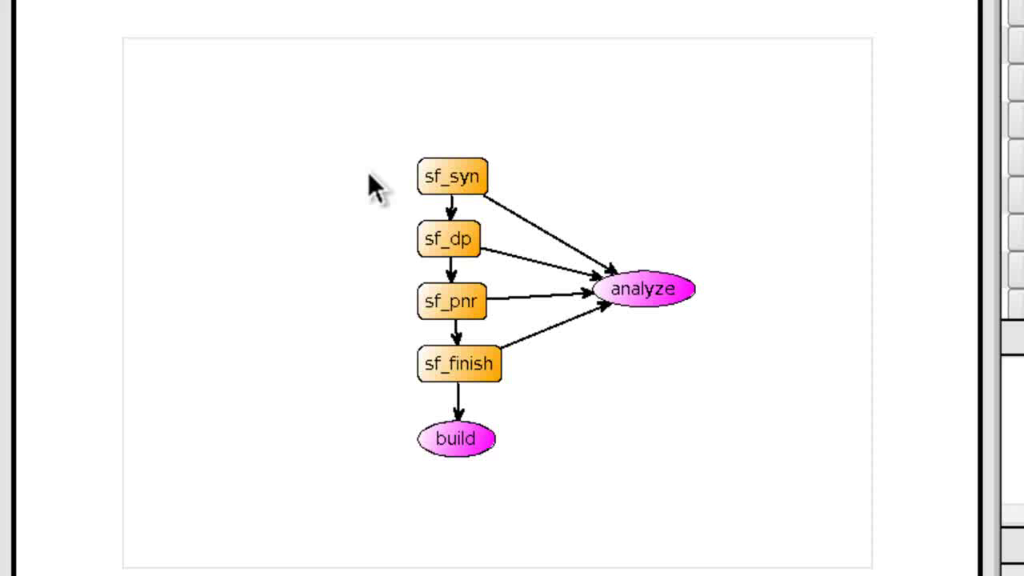
{"action": "left_click", "coordinate": [382, 240]}
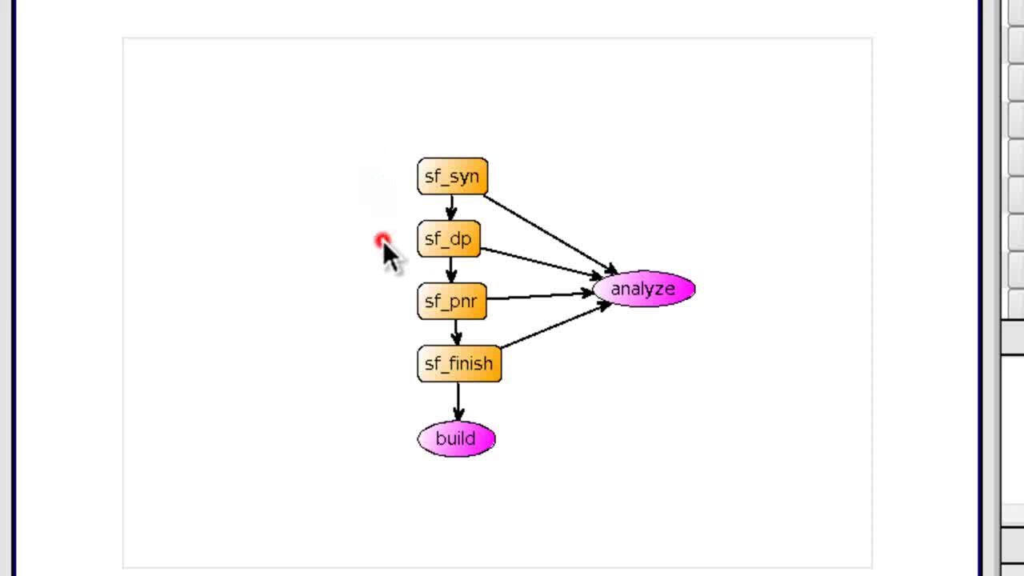
{"action": "left_click", "coordinate": [391, 305]}
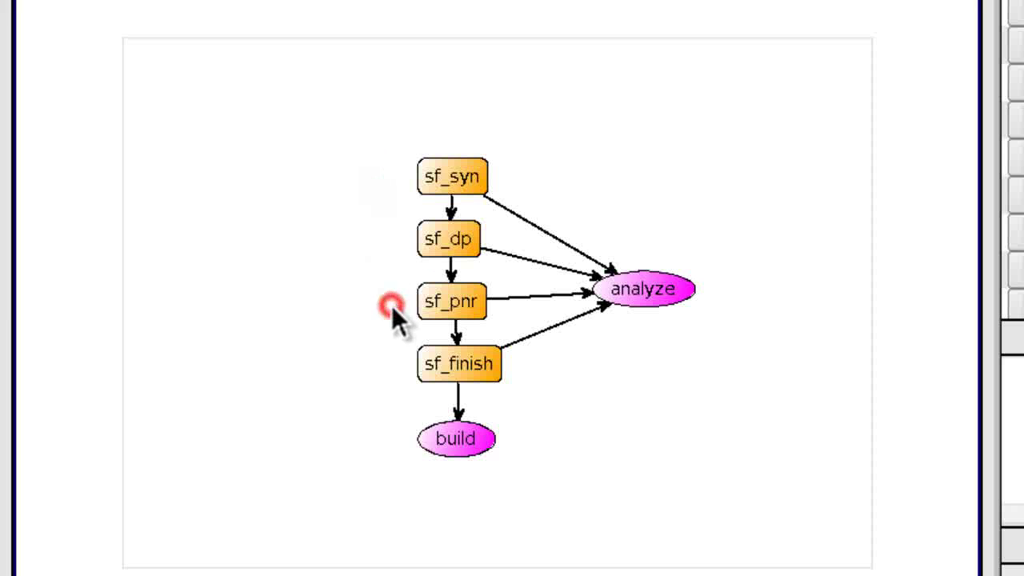
{"action": "left_click", "coordinate": [477, 183]}
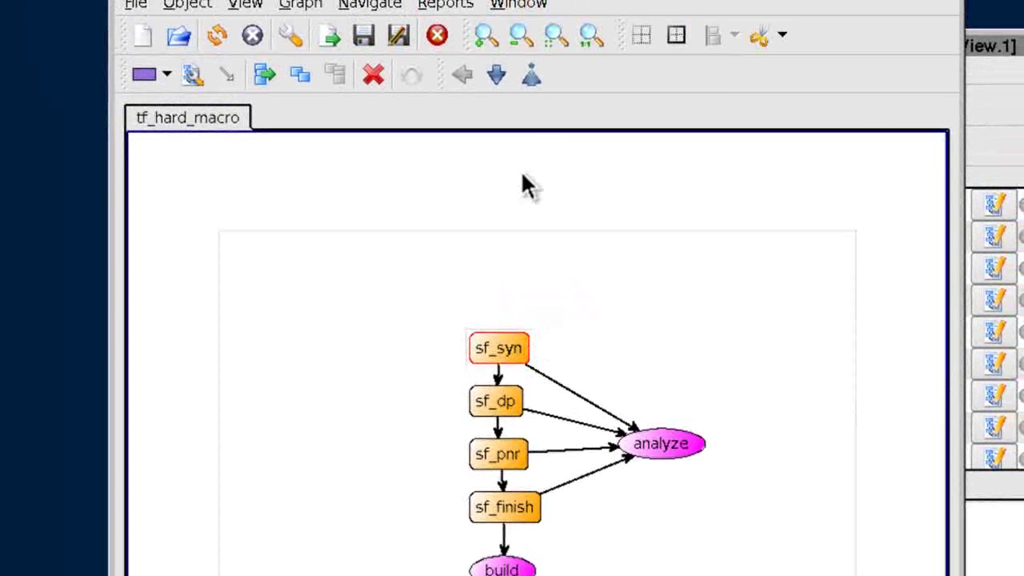
{"action": "left_click", "coordinate": [499, 73]}
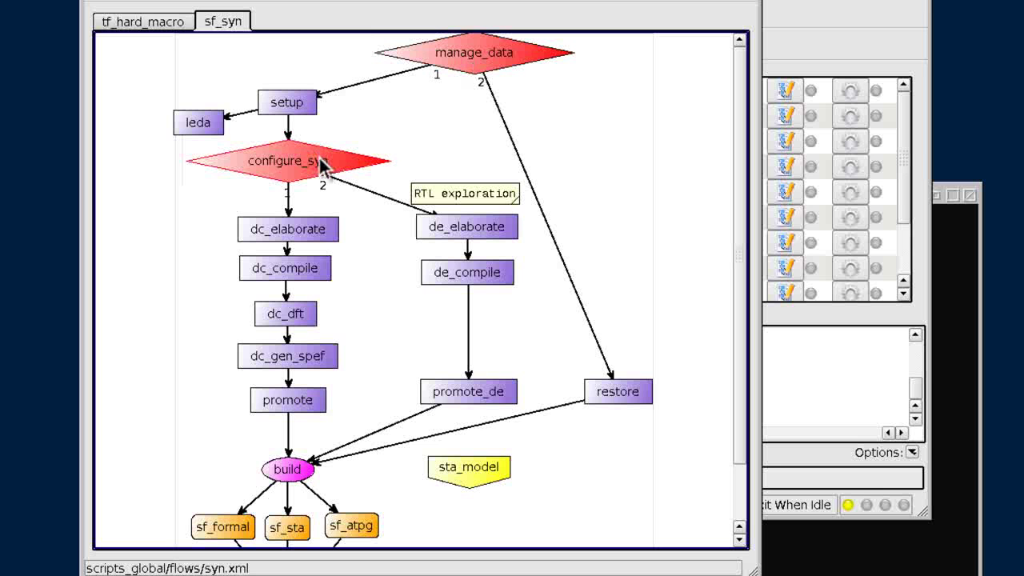
- Open the properties of the dc_compile task and choose dct as its tool name
{"action": "left_click", "coordinate": [307, 232]}
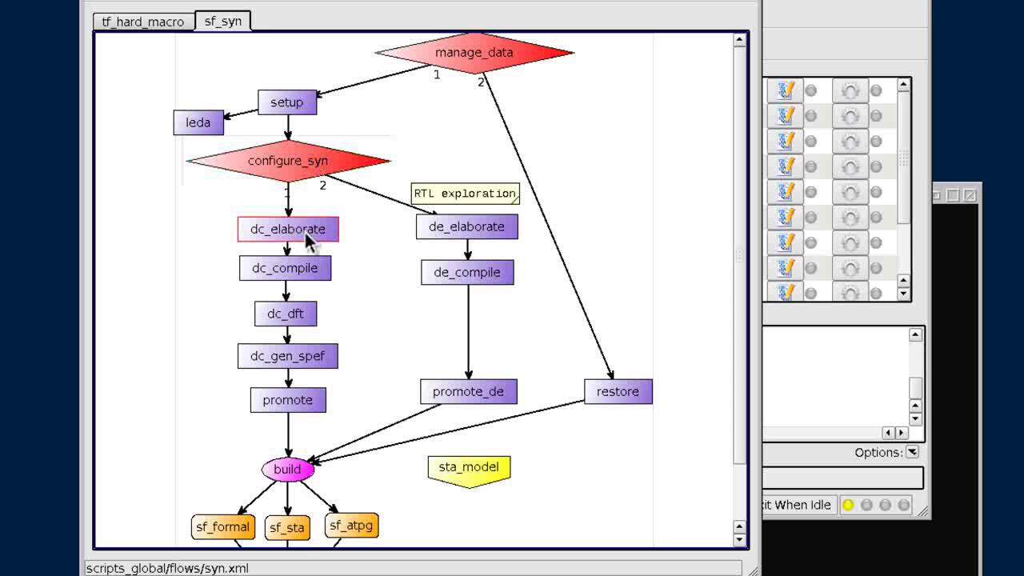
{"action": "left_click", "coordinate": [313, 272]}
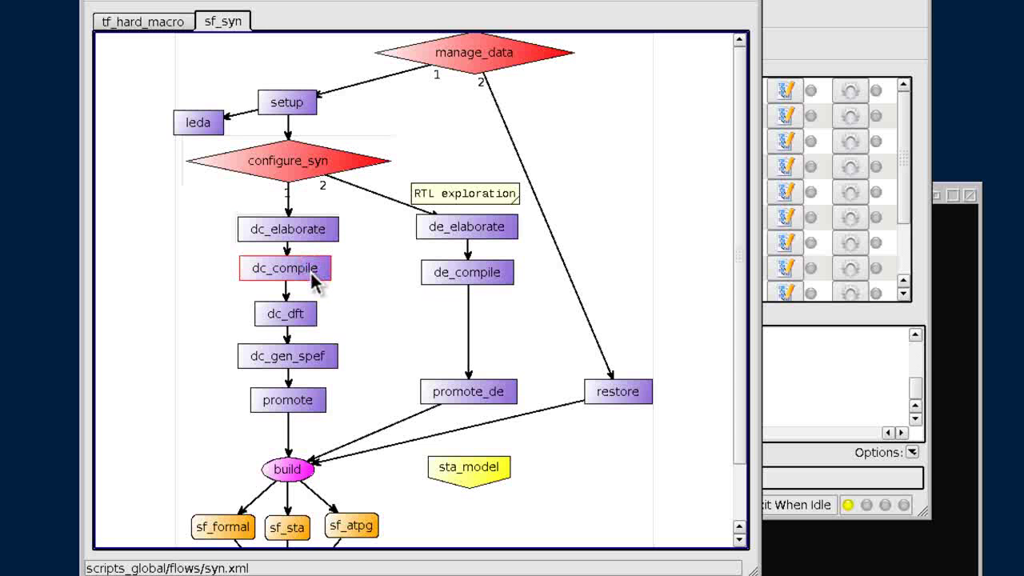
{"action": "double_click", "coordinate": [312, 273]}
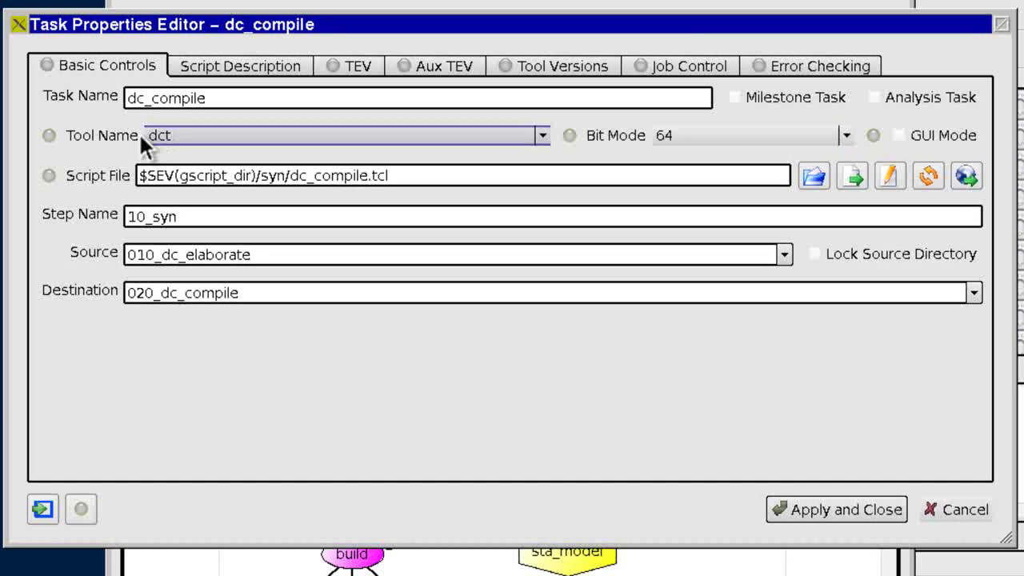
{"action": "left_click", "coordinate": [253, 134]}
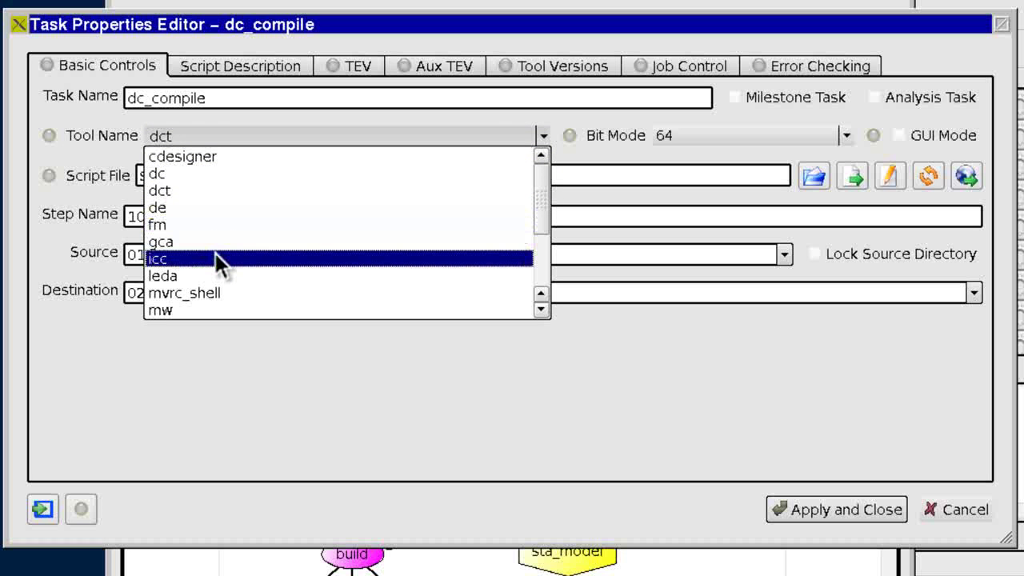
{"action": "left_click", "coordinate": [237, 190]}
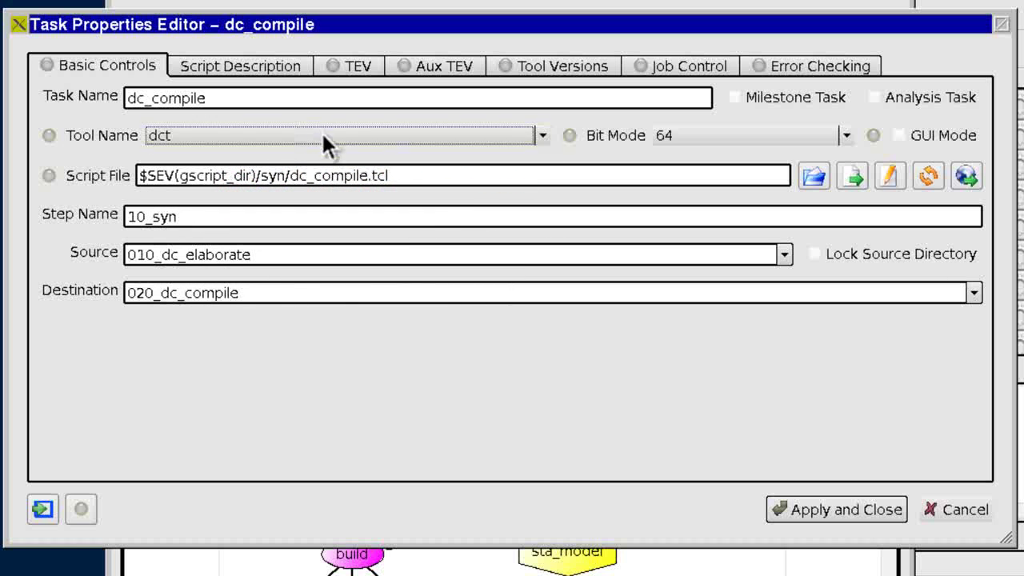
- Open the dc_compile task's script file in the text editor and arrange the script and properties windows for viewing
{"action": "left_click", "coordinate": [393, 174]}
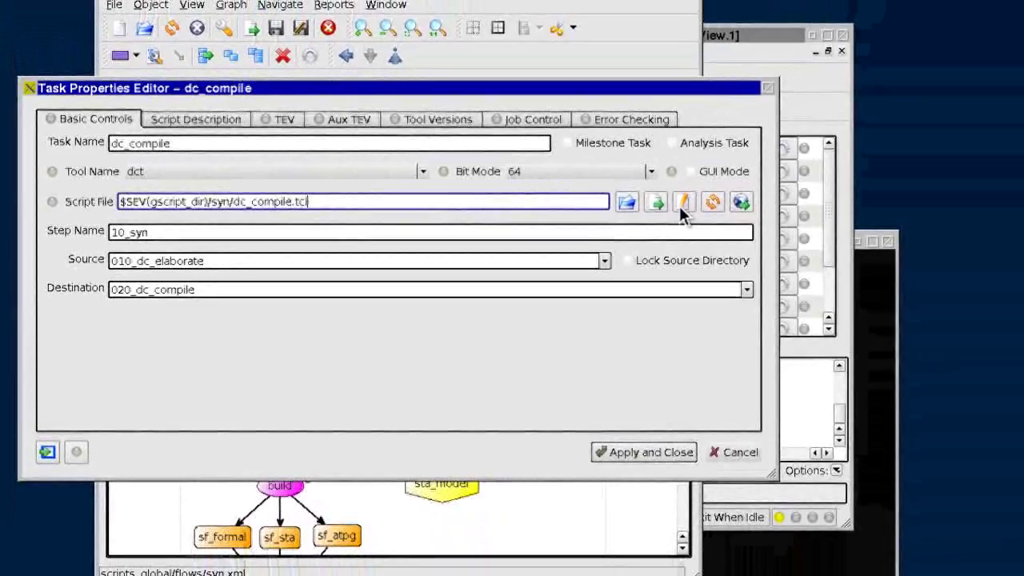
{"action": "left_click", "coordinate": [683, 204]}
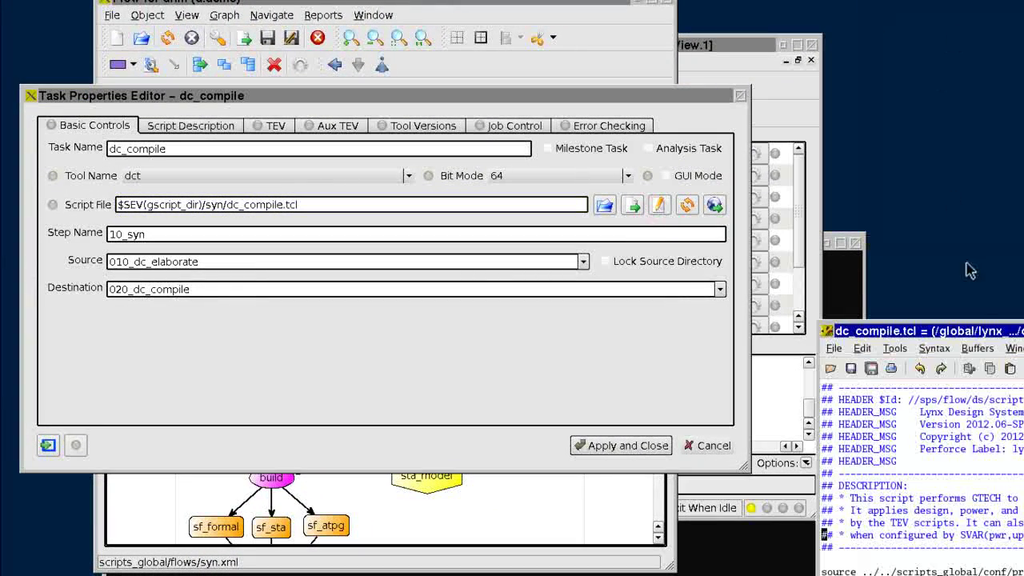
{"action": "left_click_drag", "start_coordinate": [976, 330], "coordinate": [773, 33]}
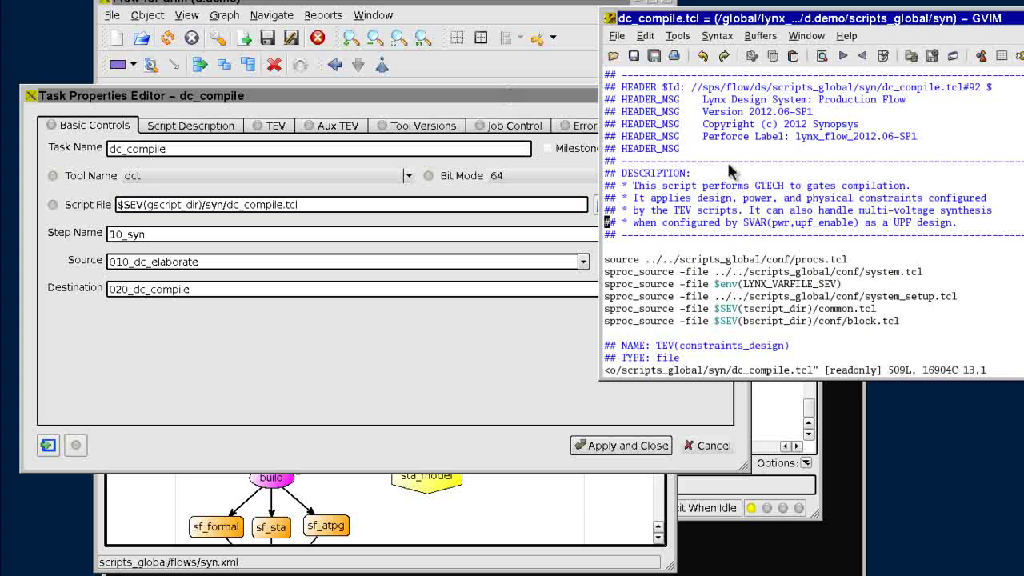
{"action": "left_click_drag", "start_coordinate": [532, 97], "coordinate": [544, 262]}
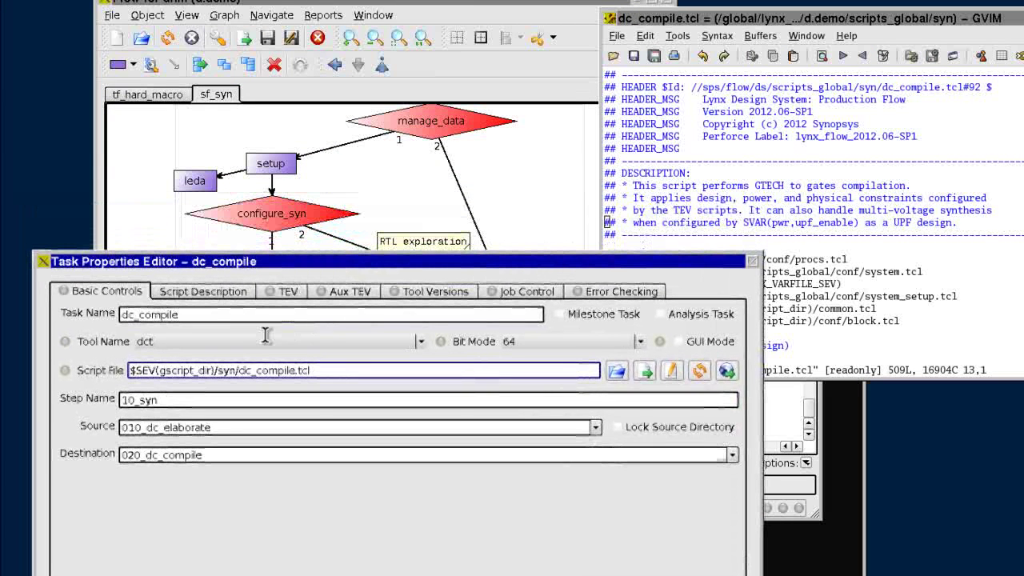
- Compare the dc_compile task's script description with the DESCRIPTION comment in the header of dc_compile.tcl
{"action": "left_click", "coordinate": [224, 291]}
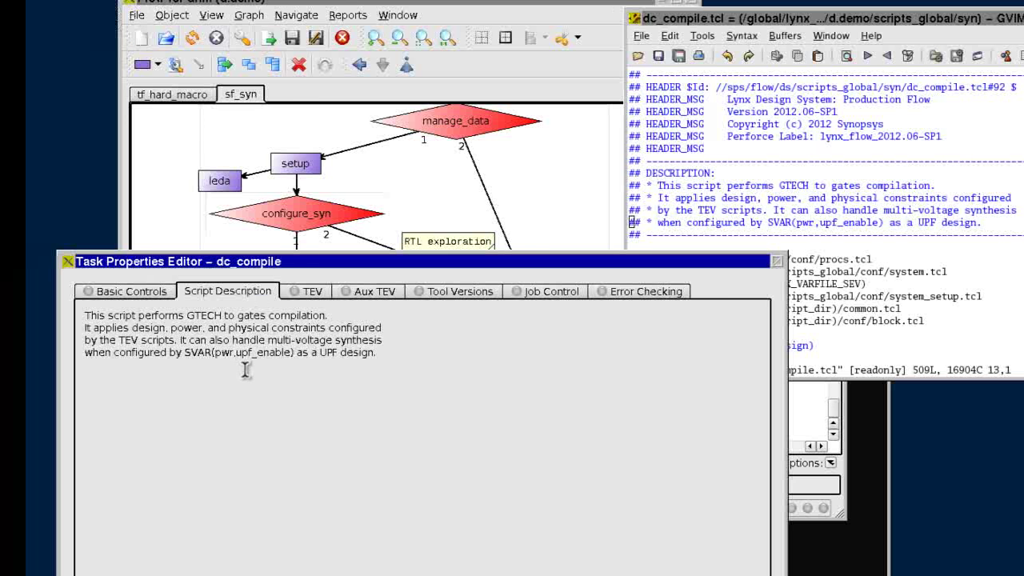
{"action": "left_click", "coordinate": [664, 185]}
{"action": "left_click_drag", "start_coordinate": [707, 205], "coordinate": [725, 223]}
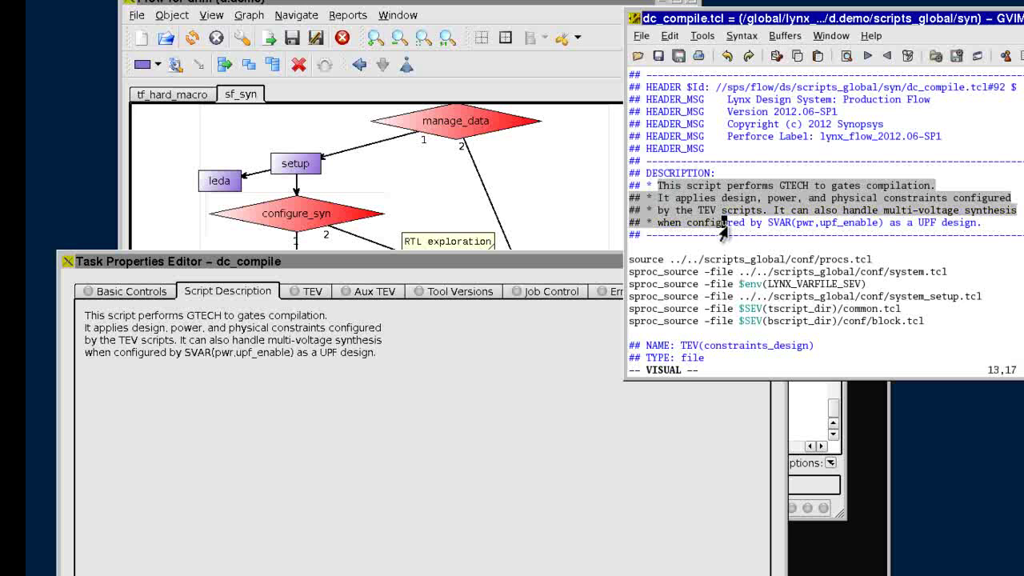
{"action": "left_click", "coordinate": [425, 340]}
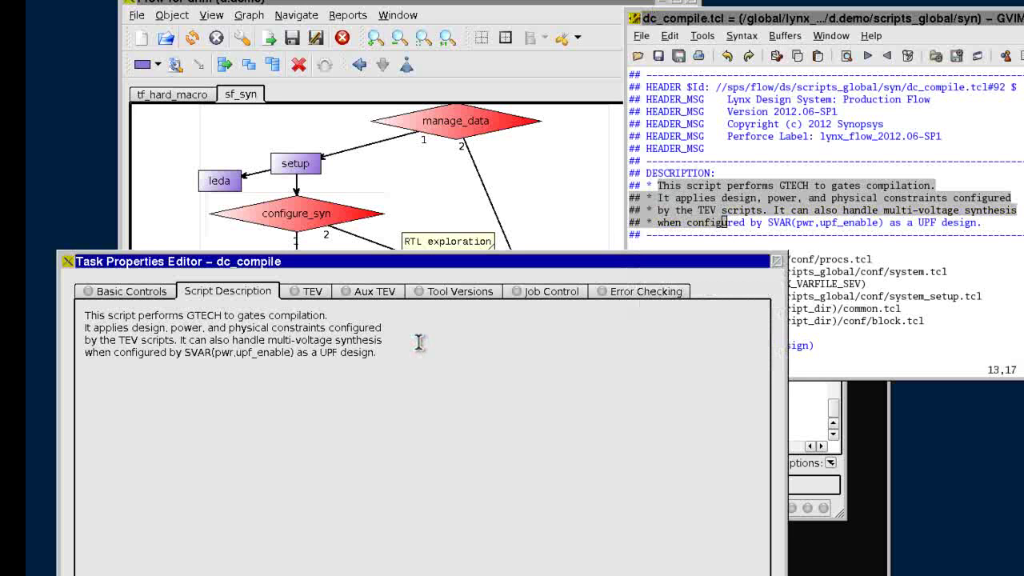
- Review the dc_compile task's tool versions, job control and error checking settings, and close the dhm flow window
{"action": "left_click", "coordinate": [450, 293]}
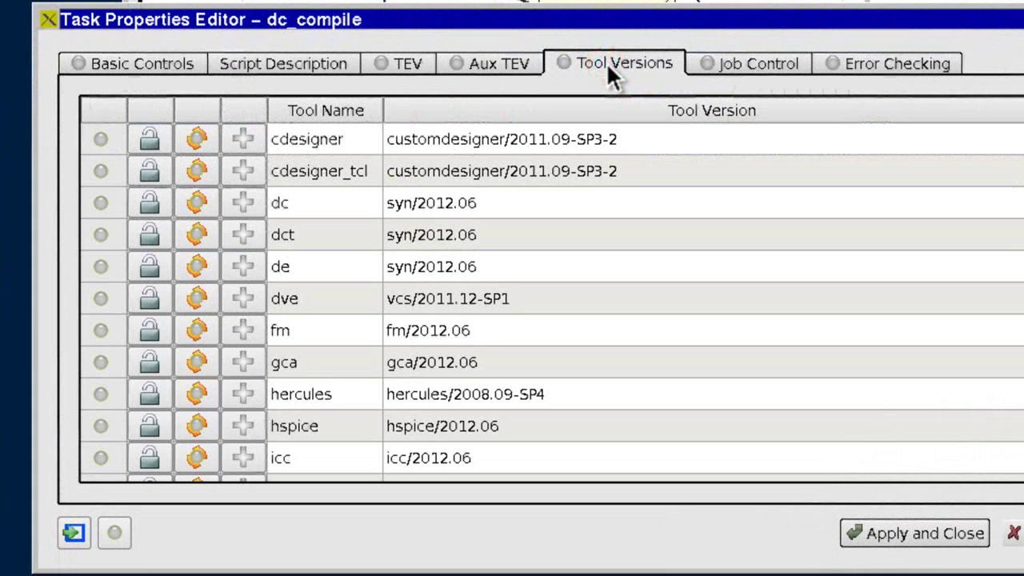
{"action": "left_click", "coordinate": [757, 63]}
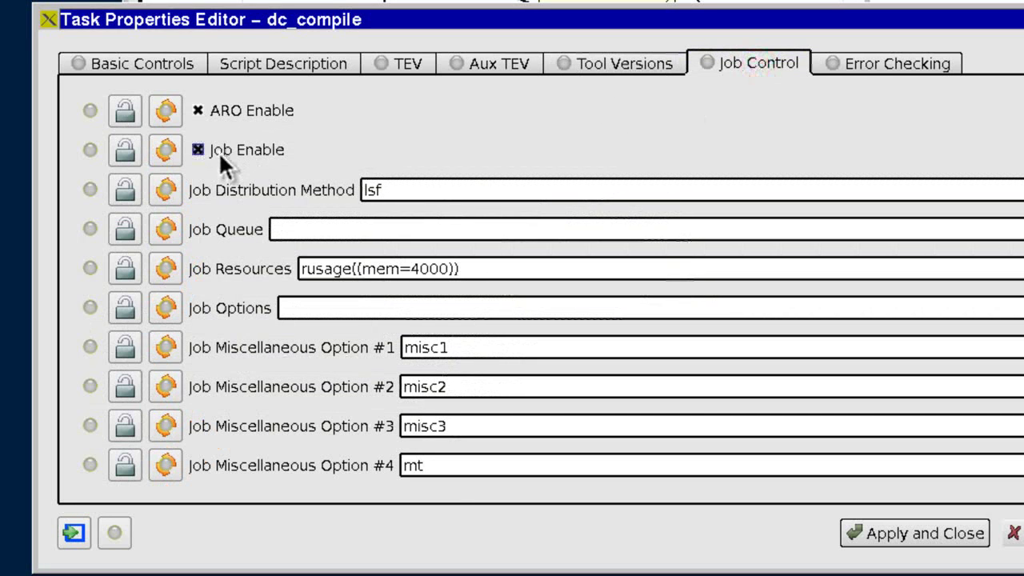
{"action": "left_click", "coordinate": [886, 63]}
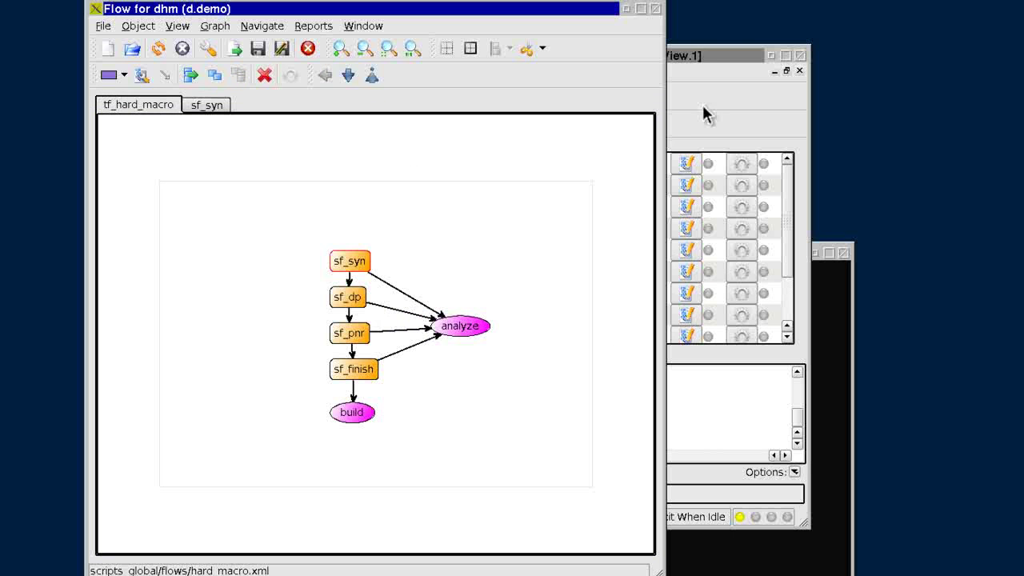
{"action": "left_click", "coordinate": [656, 9]}
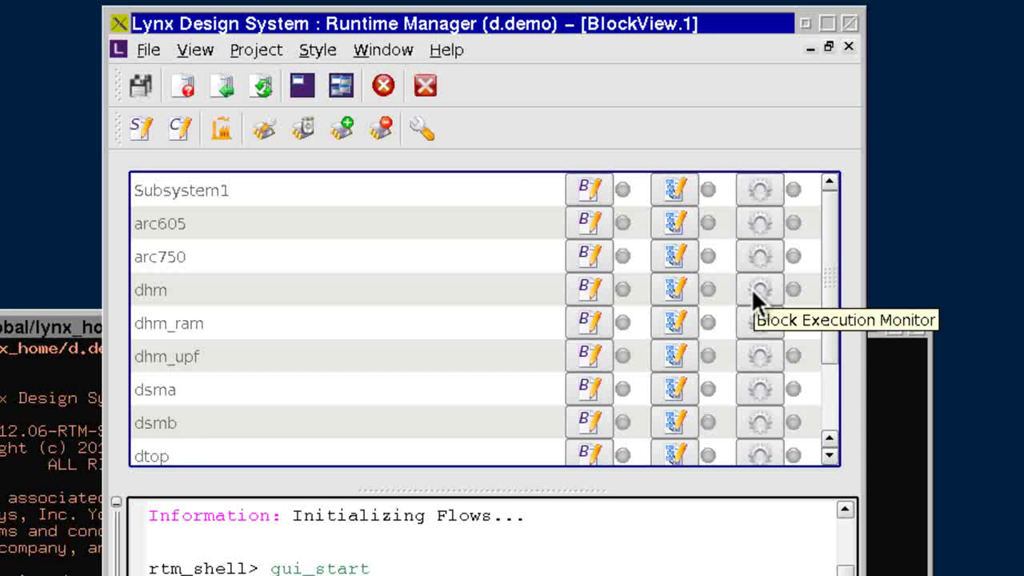
- Bring up the execution monitor for the dhm block and run its flow with the default run options
{"action": "left_click", "coordinate": [756, 289]}
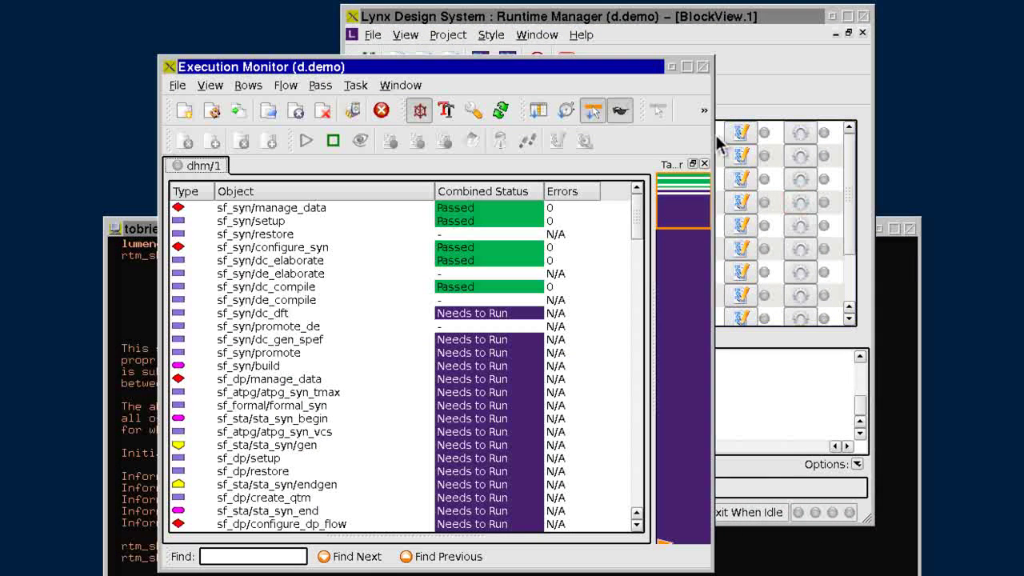
{"action": "left_click_drag", "start_coordinate": [708, 133], "coordinate": [805, 133]}
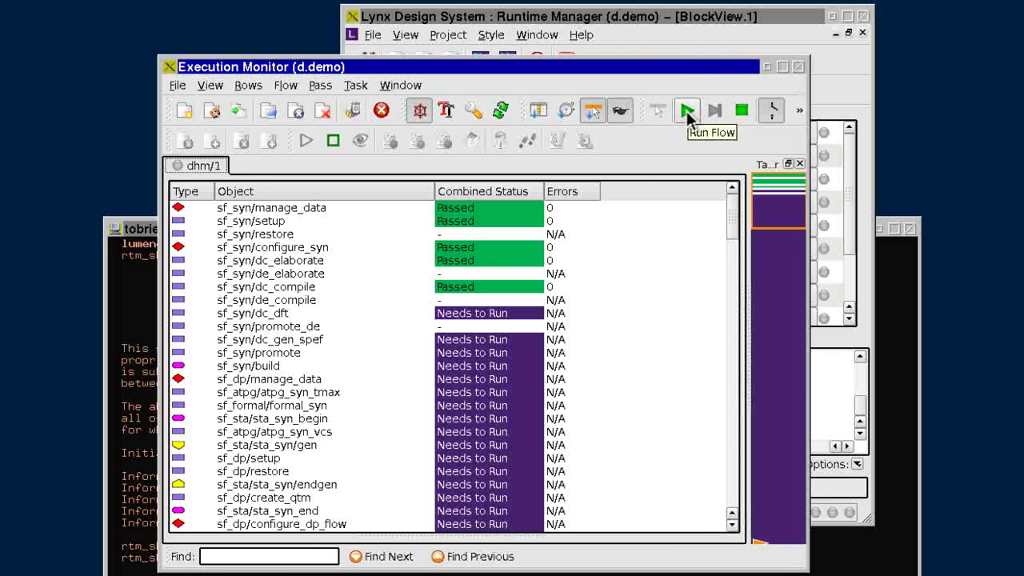
{"action": "left_click", "coordinate": [686, 111]}
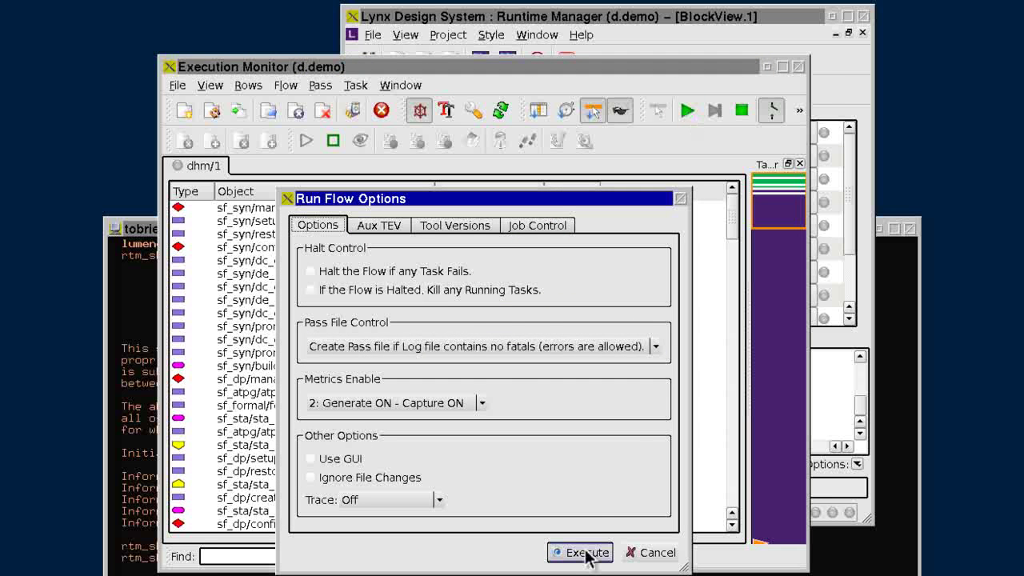
{"action": "left_click", "coordinate": [587, 552]}
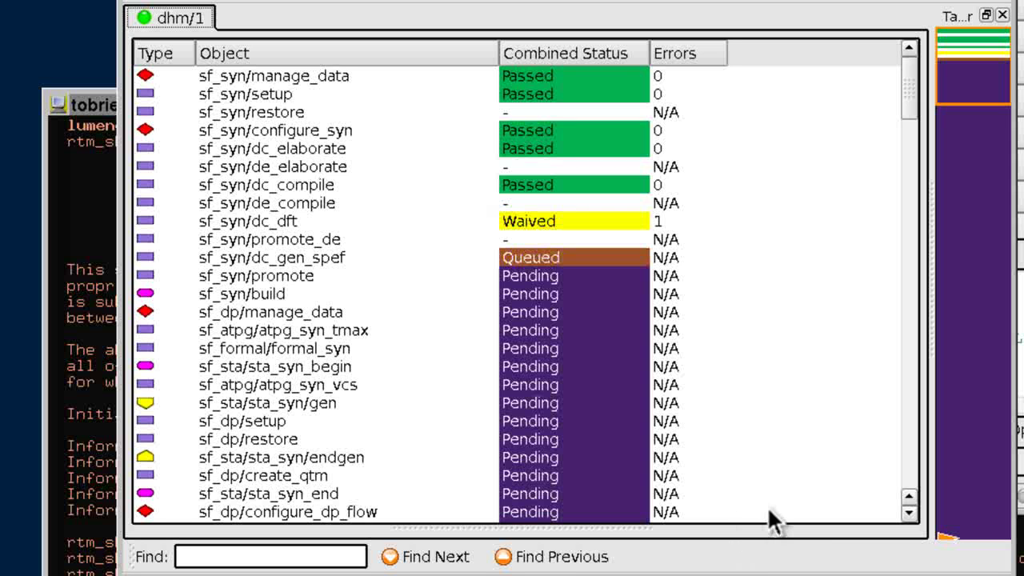
- Review the single-task run options of sf_syn/dc_compile without executing it, and view the sf_syn flow in the flow editor
{"action": "left_click", "coordinate": [341, 191]}
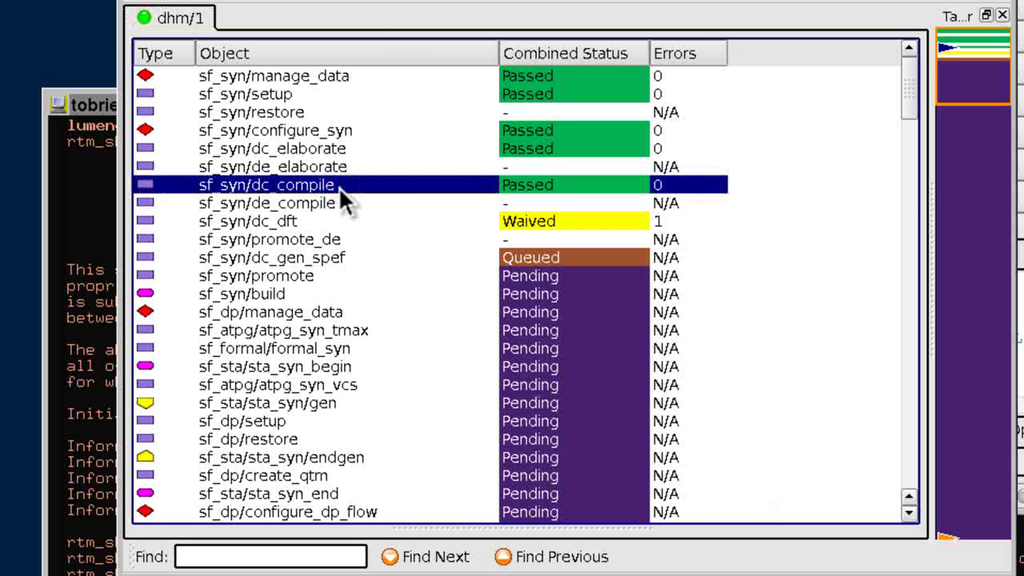
{"action": "right_click", "coordinate": [340, 190]}
{"action": "mouse_move", "coordinate": [383, 222]}
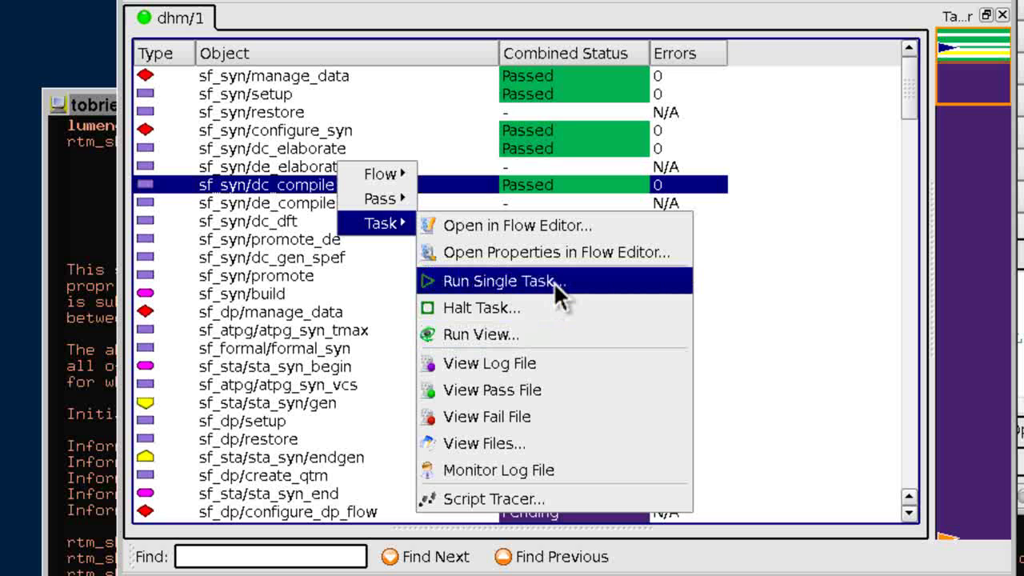
{"action": "left_click", "coordinate": [554, 282]}
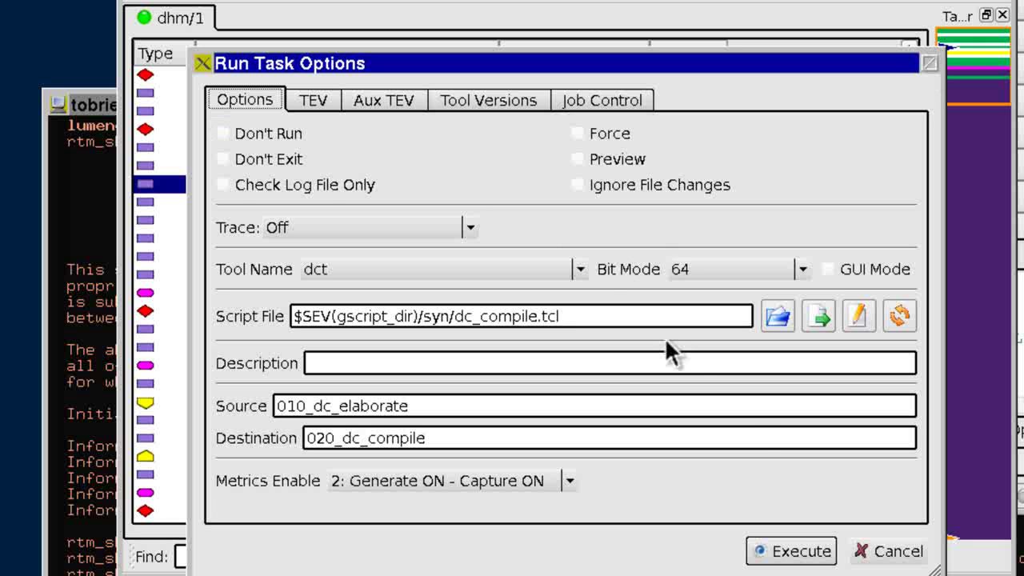
{"action": "left_click", "coordinate": [884, 552]}
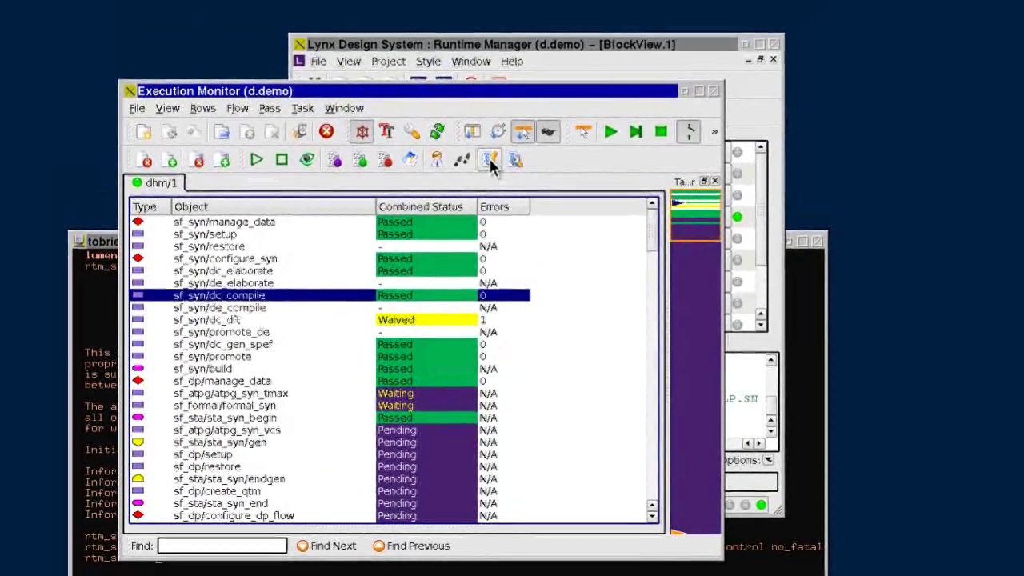
{"action": "left_click", "coordinate": [613, 38]}
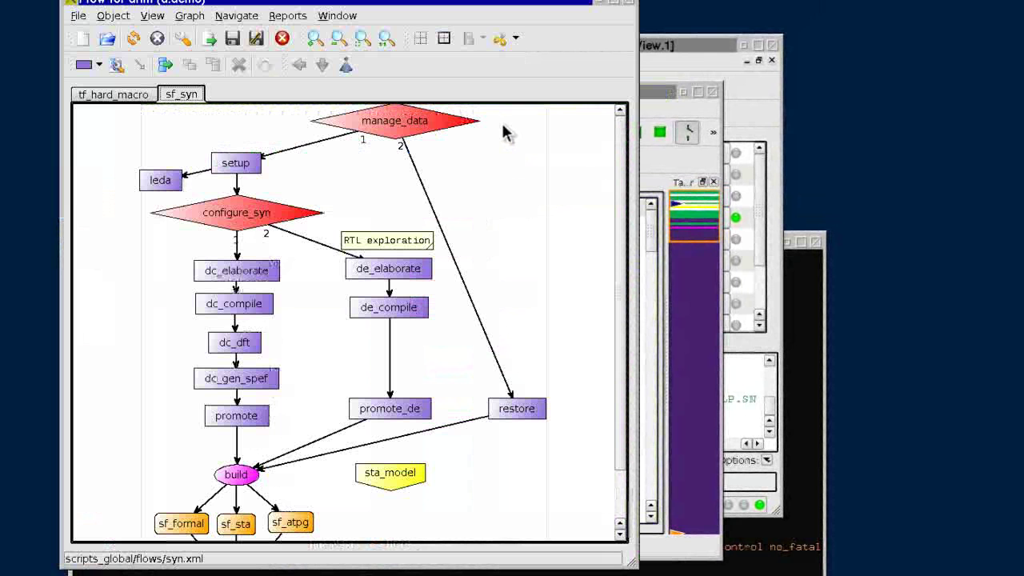
{"action": "left_click", "coordinate": [629, 2]}
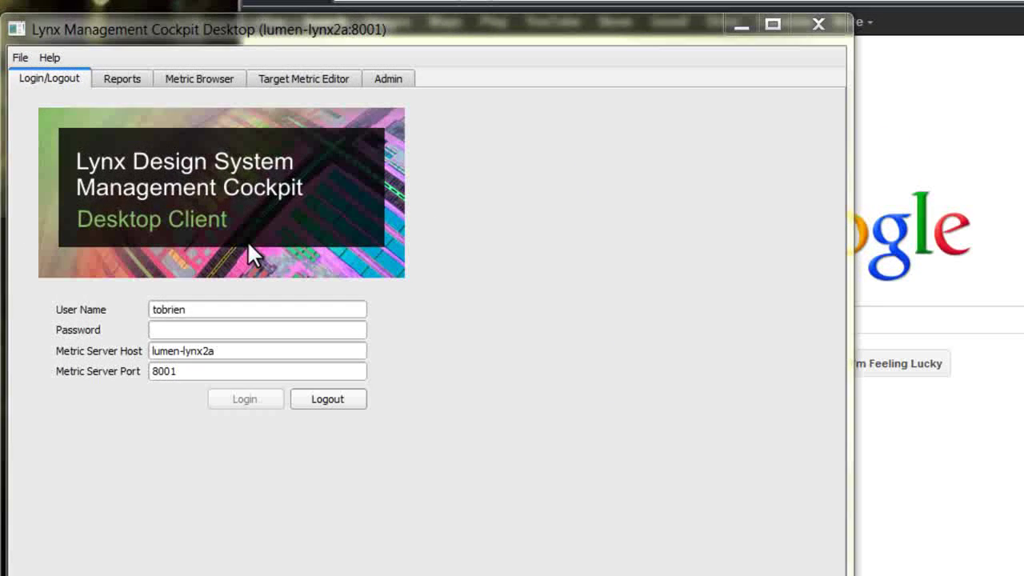
- In the Lynx Management Cockpit reports, review the types available for a new report in the Lynx Demo folder without creating one
{"action": "left_click", "coordinate": [128, 82]}
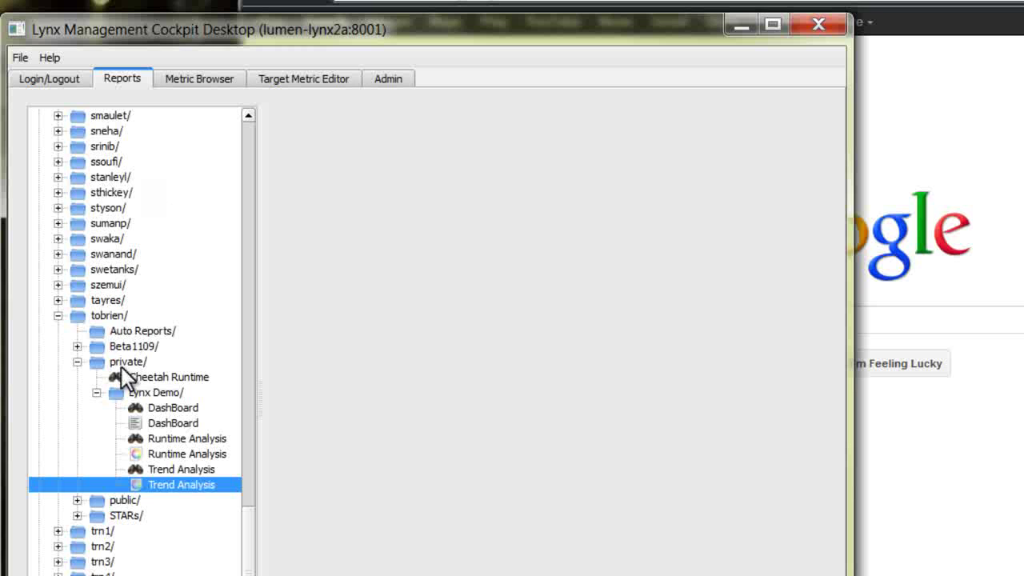
{"action": "left_click", "coordinate": [119, 391]}
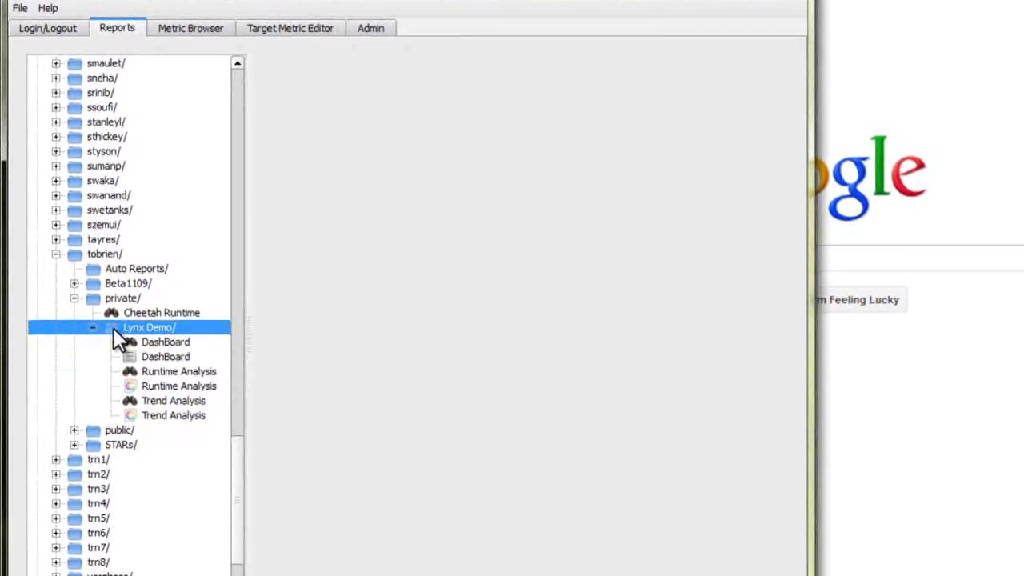
{"action": "right_click", "coordinate": [113, 329]}
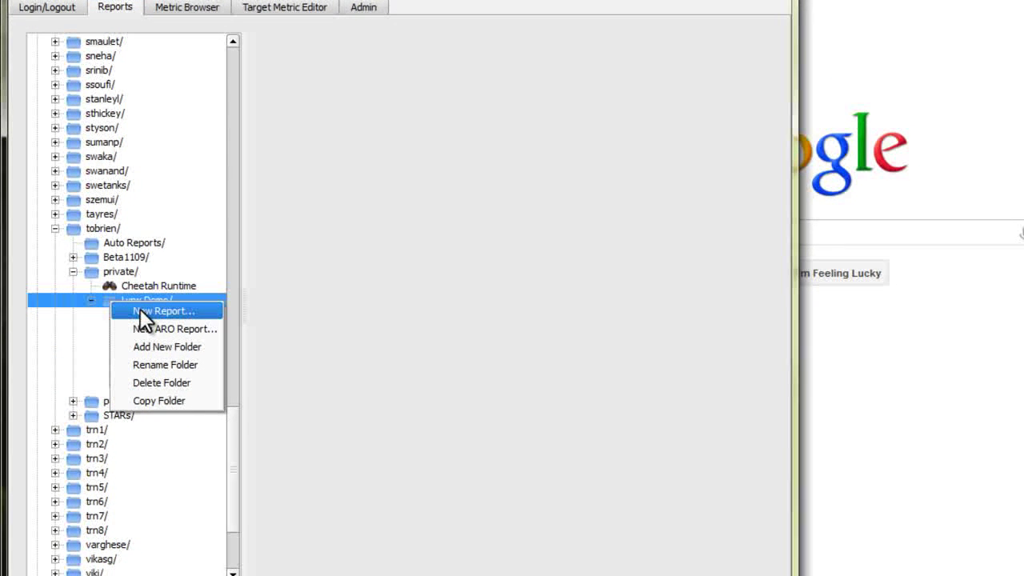
{"action": "left_click", "coordinate": [141, 310]}
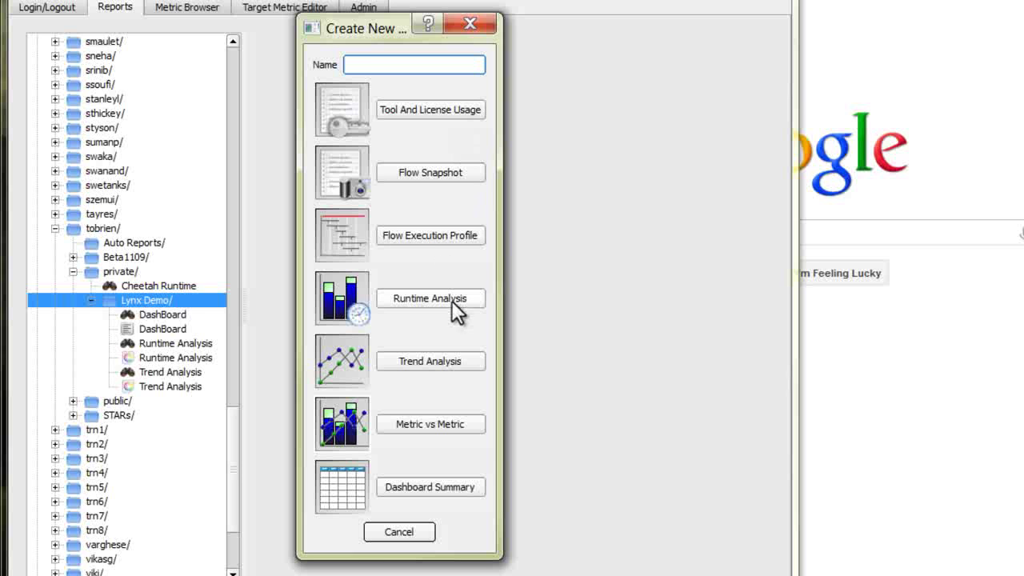
{"action": "left_click", "coordinate": [412, 531]}
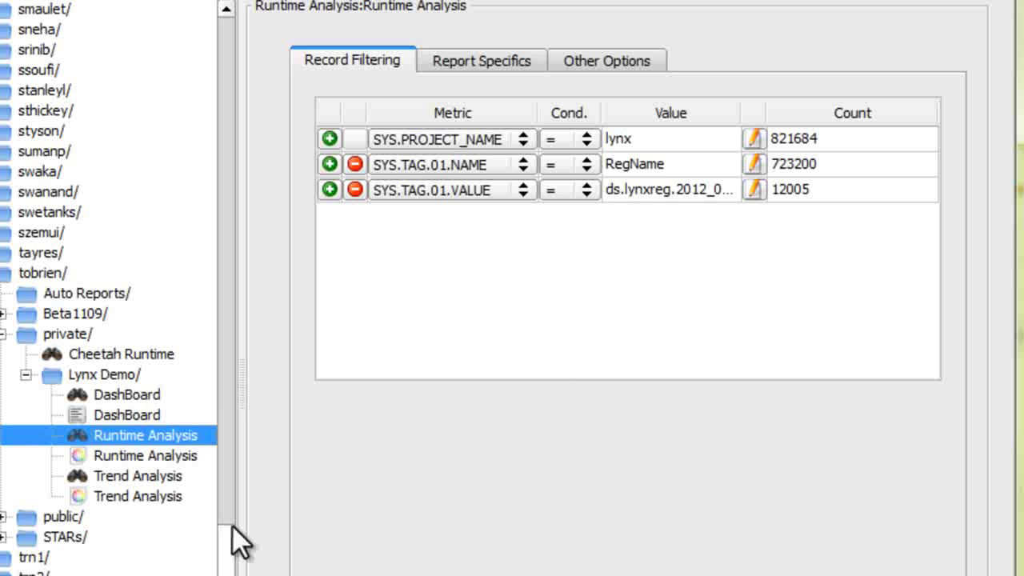
- Run the existing Runtime Analysis report from the Lynx Demo folder and view its result without saving
{"action": "left_click", "coordinate": [139, 454]}
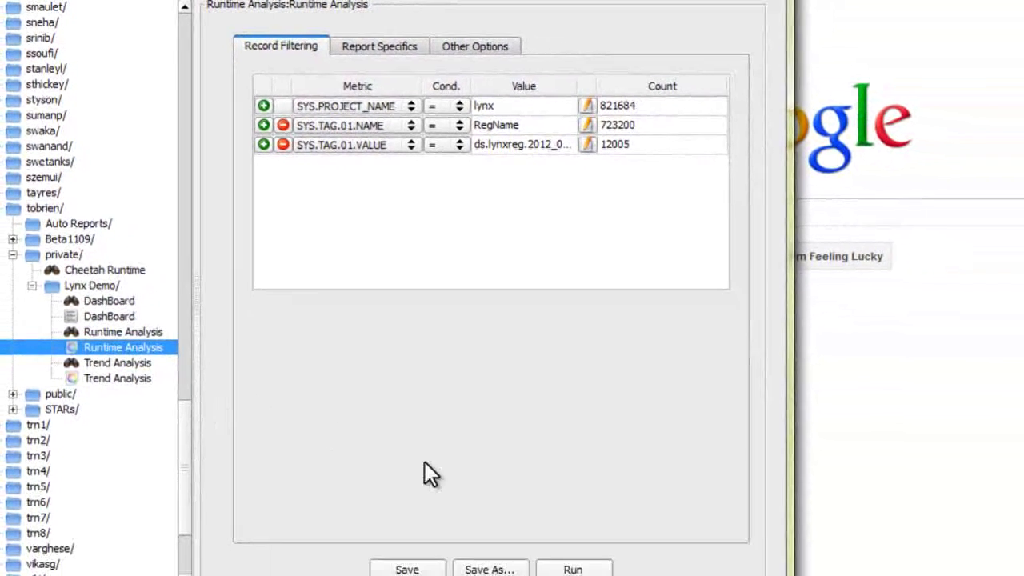
{"action": "left_click", "coordinate": [570, 569]}
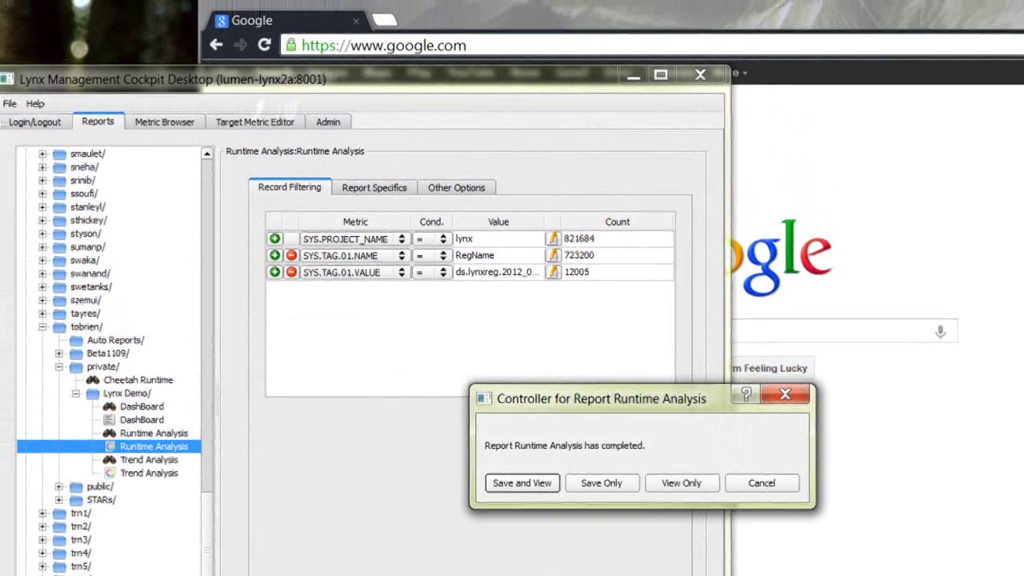
{"action": "left_click", "coordinate": [685, 488]}
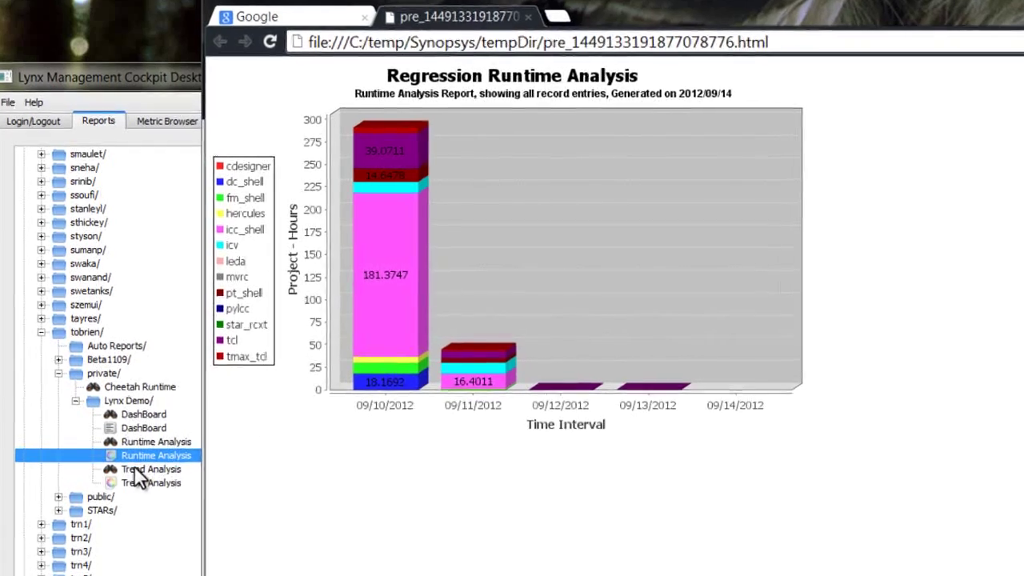
- View the stored Trend Analysis chart from the Lynx Demo folder and select the stored DashBoard report
{"action": "key", "text": "alt+Tab"}
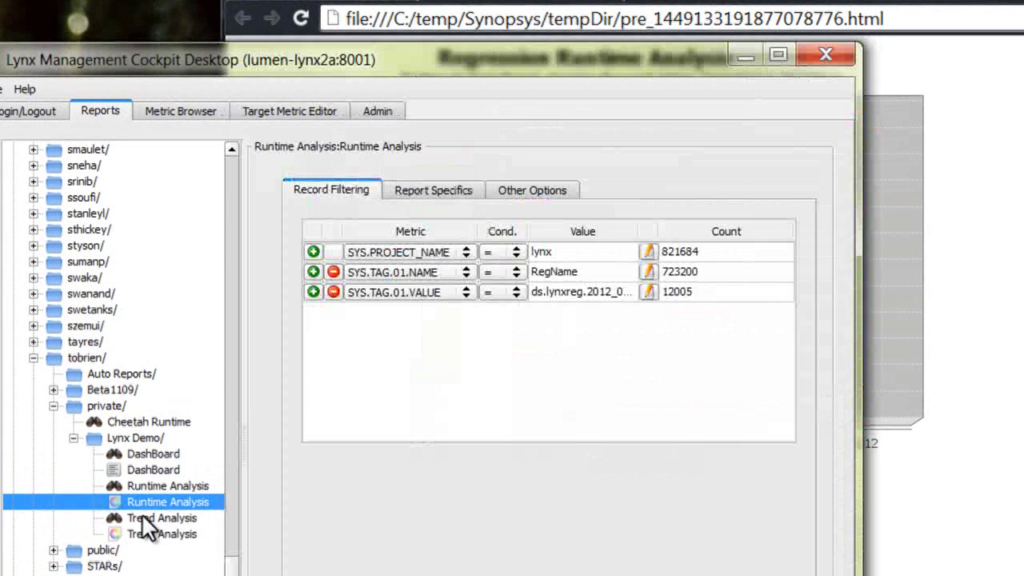
{"action": "left_click", "coordinate": [142, 516]}
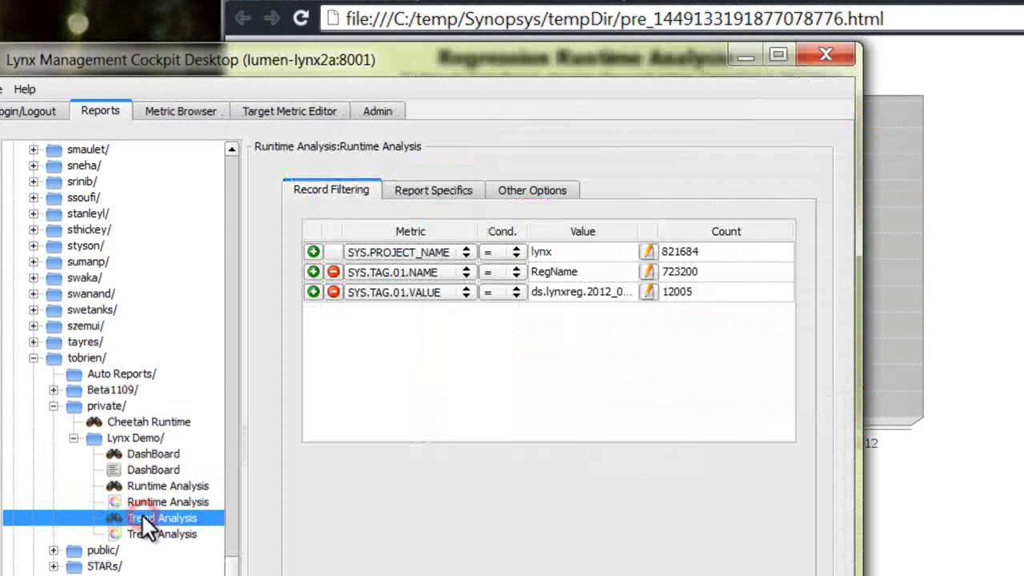
{"action": "double_click", "coordinate": [147, 533]}
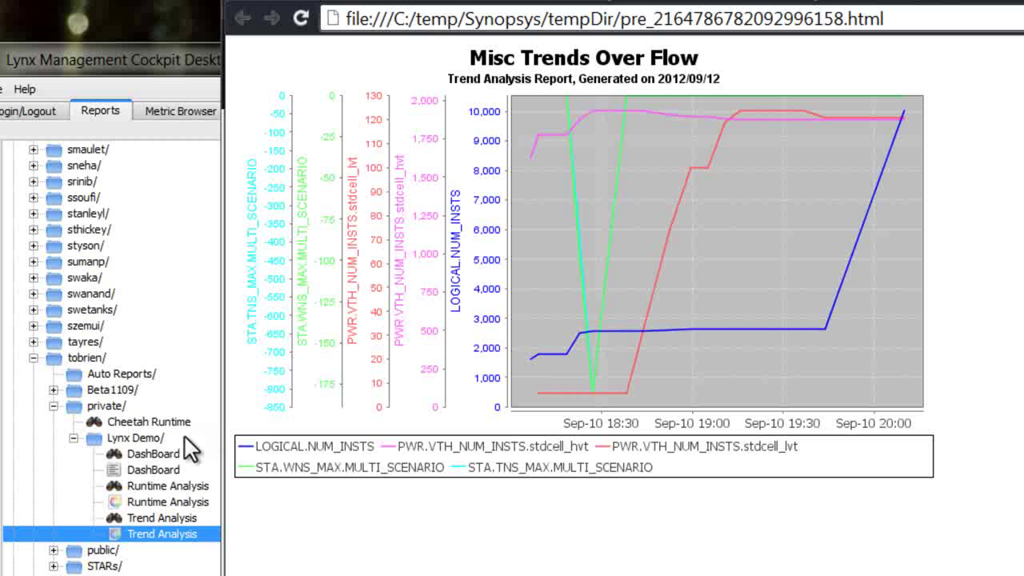
{"action": "left_click", "coordinate": [150, 471]}
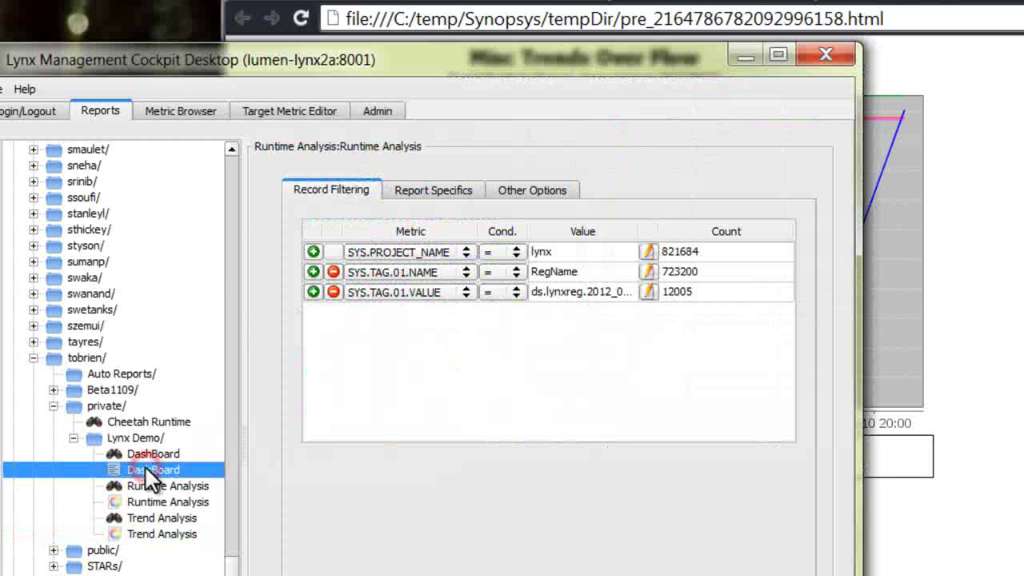